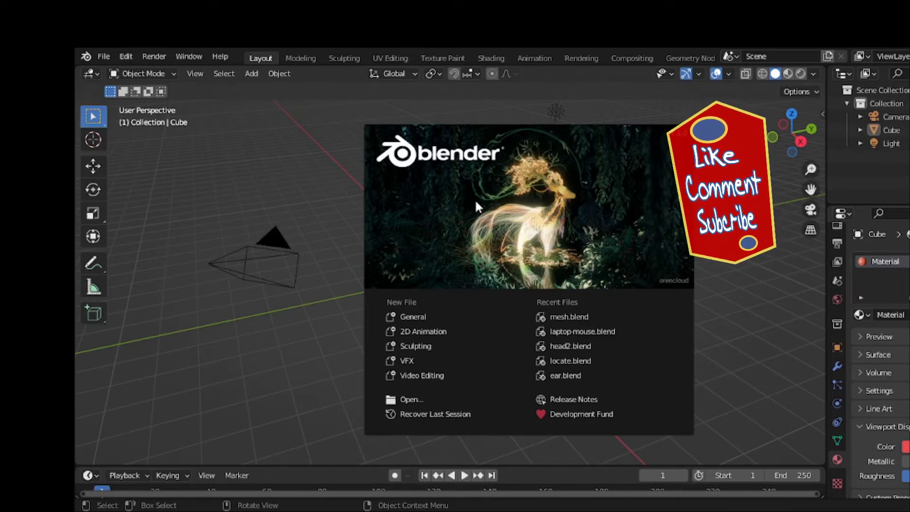
# - Dismiss the splash screen, open the Geometry Nodes workspace and put the default cube in Edit Mode
pyautogui.click(472, 197)
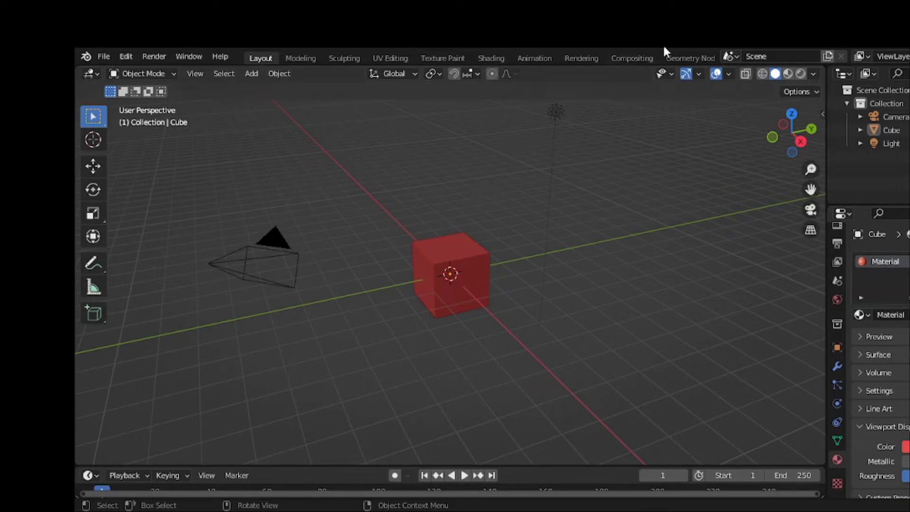
pyautogui.click(676, 55)
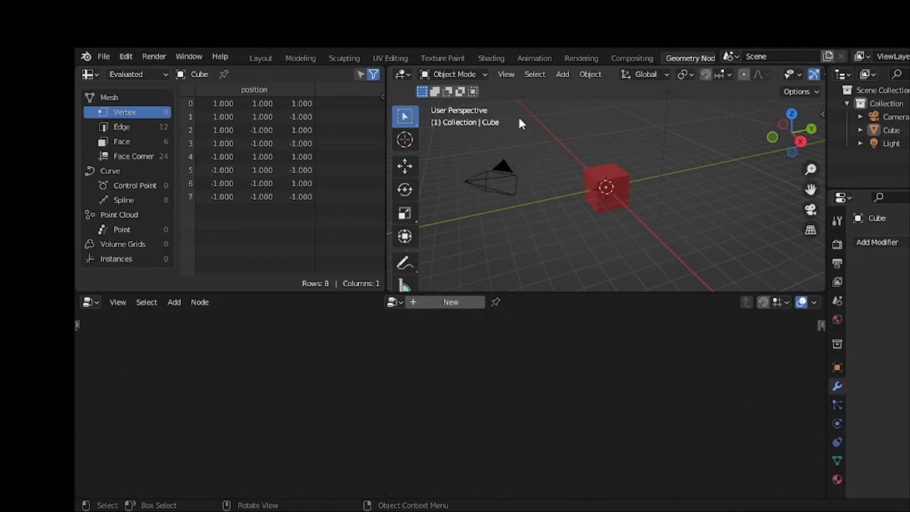
pyautogui.click(465, 74)
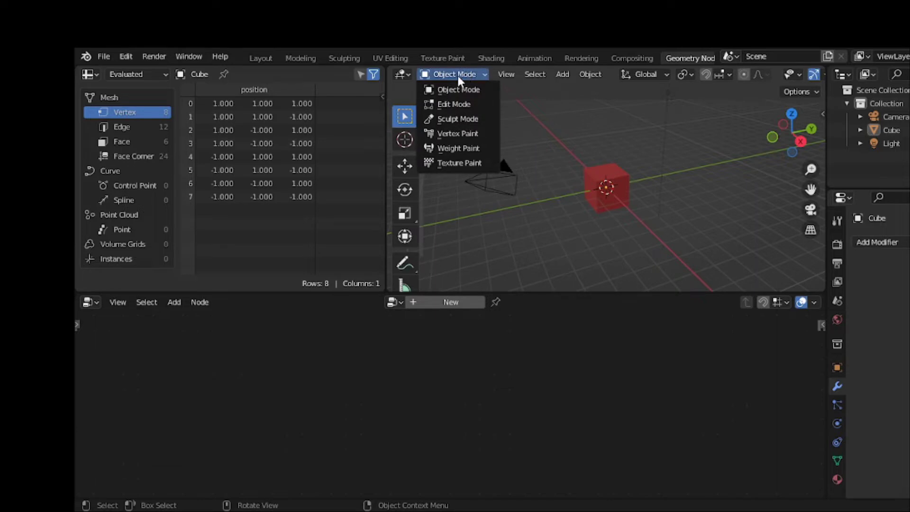
pyautogui.click(454, 104)
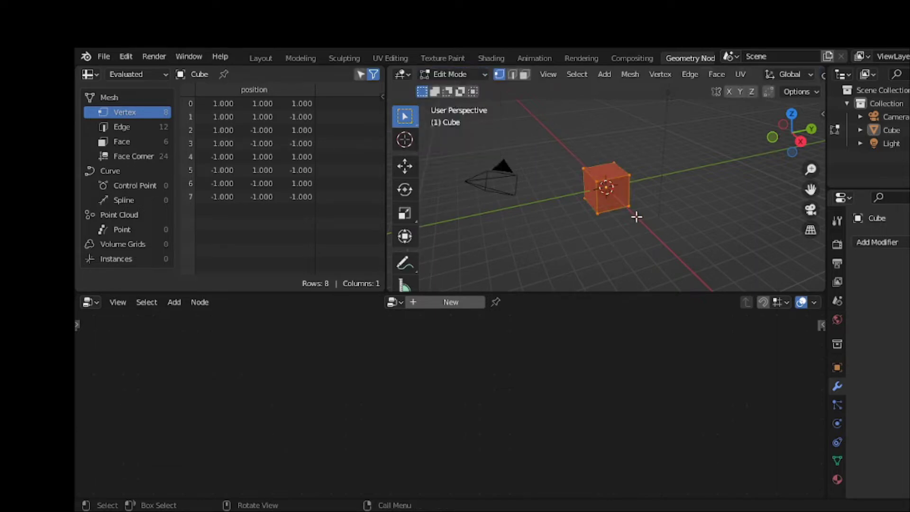
pyautogui.scroll(4, 636, 216)
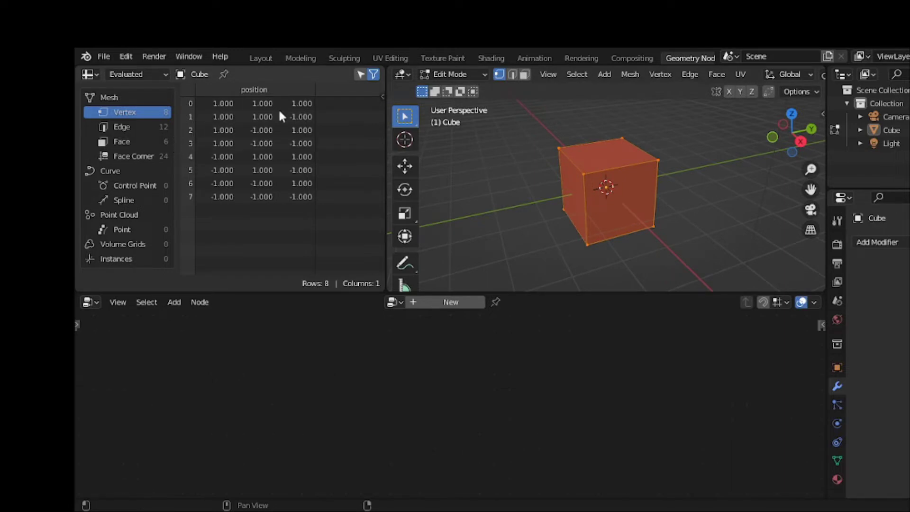
# - Try moving the cube's nearest upper vertex along the Y axis with the Move tool, and undo the move
pyautogui.click(586, 166)
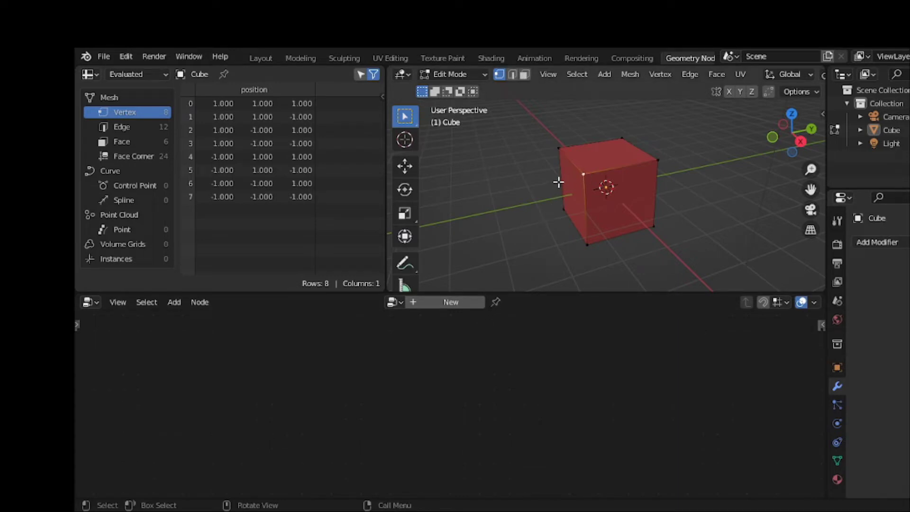
pyautogui.click(408, 174)
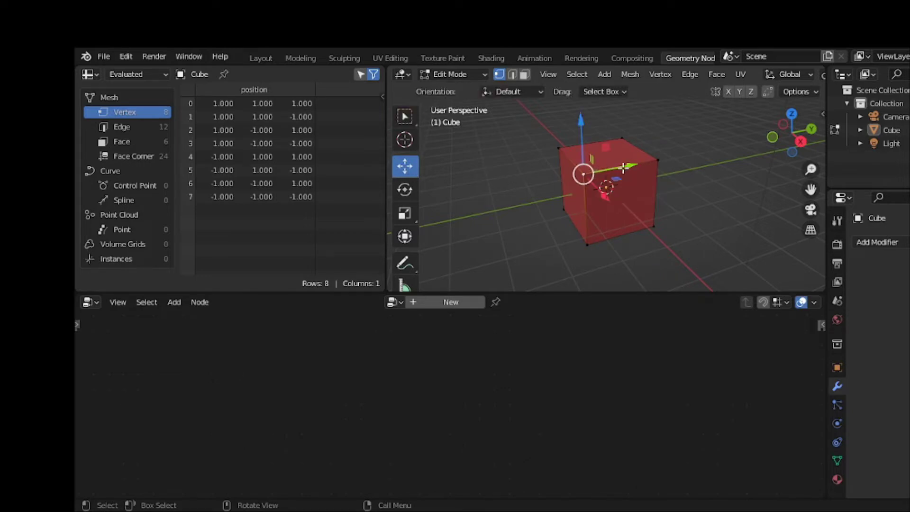
pyautogui.moveTo(624, 166); pyautogui.dragTo(567, 176)
pyautogui.hotkey('ctrl', 'z')
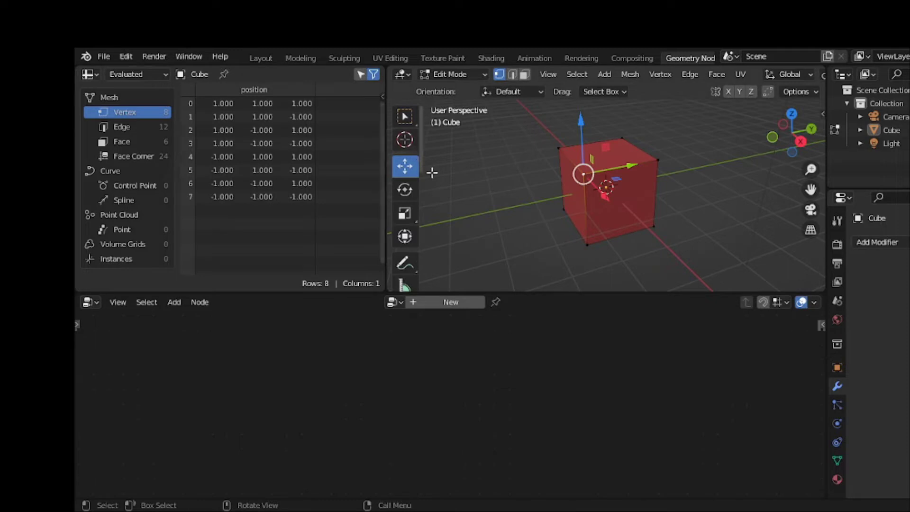
# - Number the cube's vertices by hand with the Annotate tool, starting at 1, and erase all the annotation marks
pyautogui.click(405, 264)
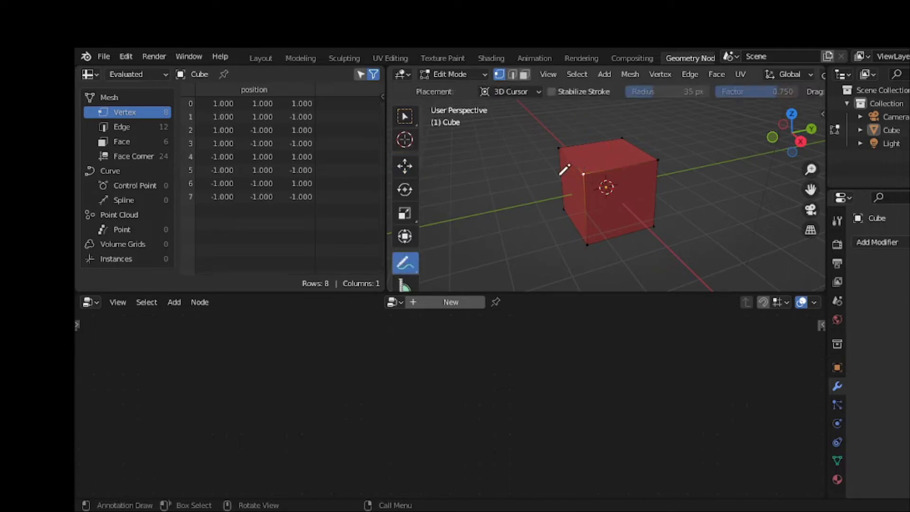
pyautogui.moveTo(559, 177); pyautogui.dragTo(558, 188)
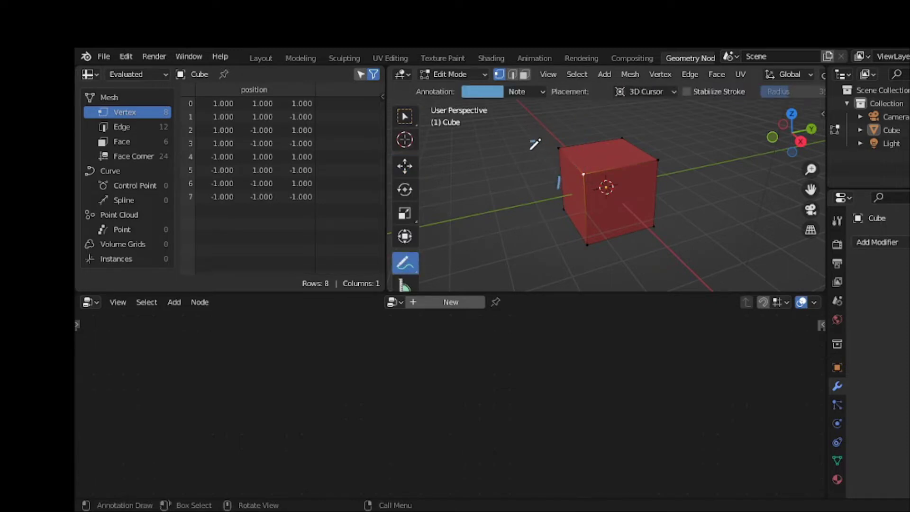
pyautogui.moveTo(531, 143); pyautogui.dragTo(547, 154)
pyautogui.moveTo(630, 122); pyautogui.dragTo(622, 132)
pyautogui.moveTo(664, 155)
pyautogui.mouseDown()
pyautogui.moveTo(677, 154)
pyautogui.moveTo(681, 166)
pyautogui.mouseUp()
pyautogui.moveTo(665, 229); pyautogui.dragTo(651, 250)
pyautogui.moveTo(580, 251); pyautogui.dragTo(585, 258)
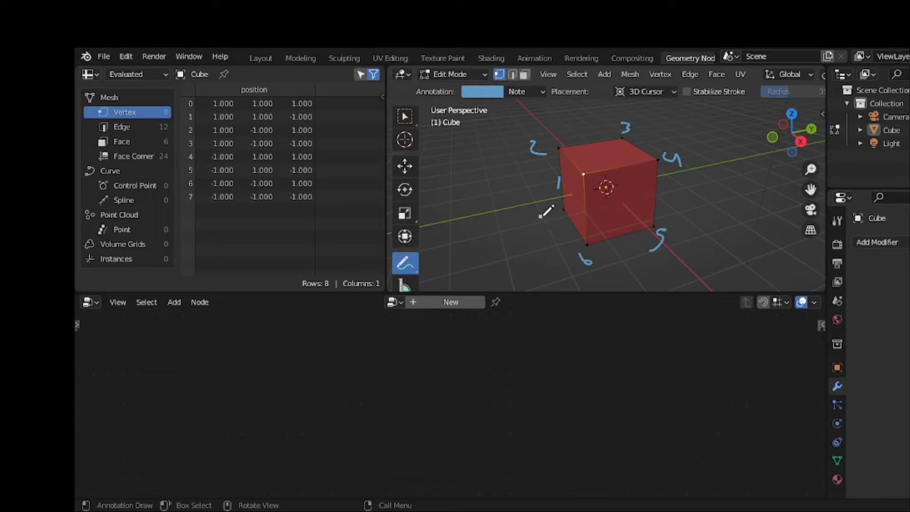
pyautogui.moveTo(540, 217); pyautogui.dragTo(556, 227)
pyautogui.moveTo(624, 159)
pyautogui.mouseDown()
pyautogui.moveTo(610, 164)
pyautogui.moveTo(622, 164)
pyautogui.moveTo(609, 171)
pyautogui.moveTo(616, 184)
pyautogui.moveTo(619, 169)
pyautogui.mouseUp()
pyautogui.moveTo(545, 142)
pyautogui.keyDown('ctrl'); pyautogui.mouseDown()
pyautogui.moveTo(528, 152)
pyautogui.moveTo(579, 163)
pyautogui.moveTo(548, 247)
pyautogui.moveTo(623, 257)
pyautogui.moveTo(679, 215)
pyautogui.moveTo(584, 176)
pyautogui.moveTo(637, 158)
pyautogui.moveTo(616, 135)
pyautogui.moveTo(644, 130)
pyautogui.moveTo(680, 144)
pyautogui.mouseUp(); pyautogui.keyUp('ctrl')
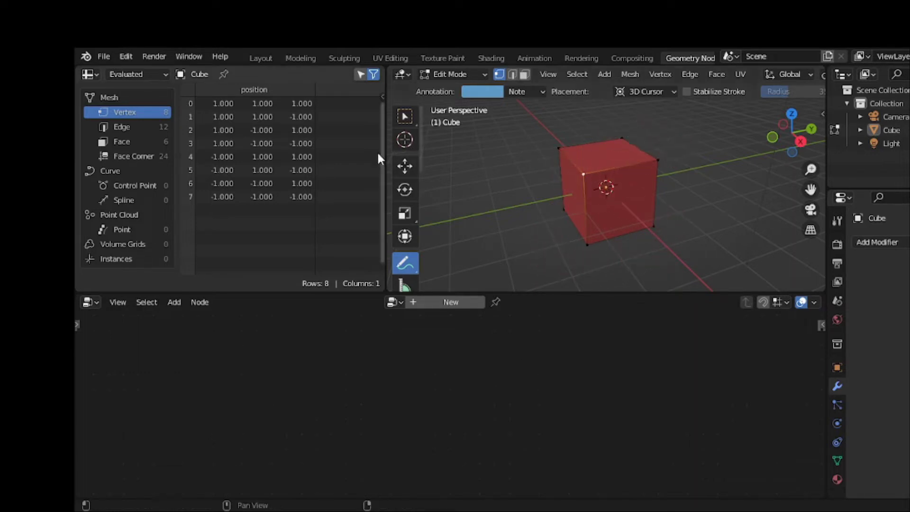
pyautogui.click(405, 116)
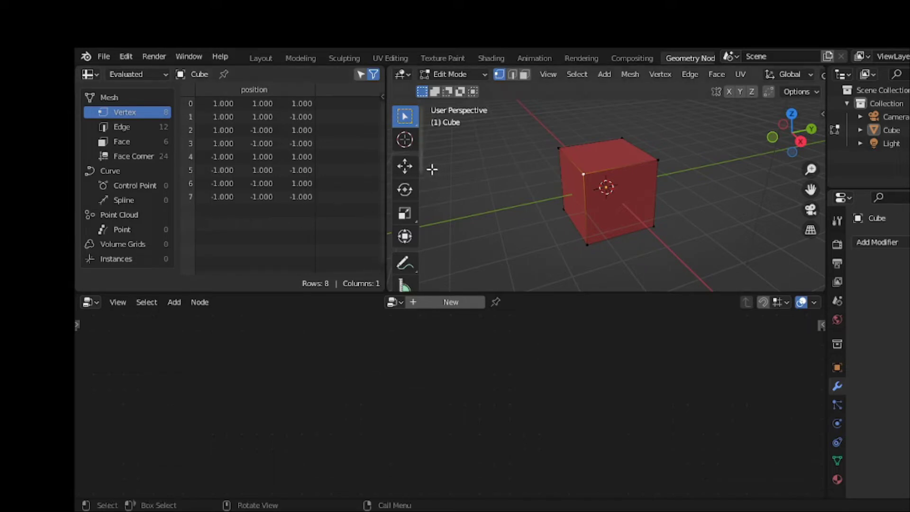
# - Try moving the selected upper vertex to about -1.344 on the Y axis, and undo it
pyautogui.click(407, 167)
pyautogui.moveTo(609, 167)
pyautogui.mouseDown()
pyautogui.moveTo(641, 166)
pyautogui.moveTo(591, 176)
pyautogui.moveTo(623, 170)
pyautogui.mouseUp()
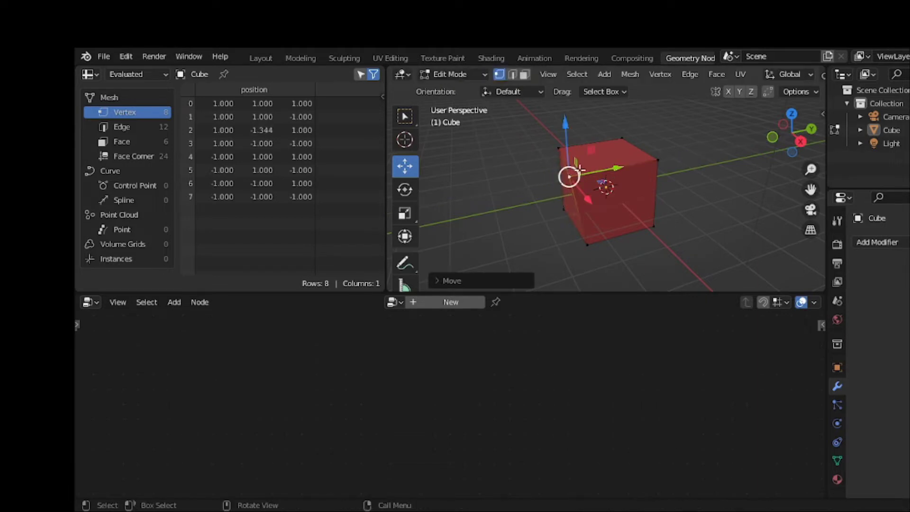
pyautogui.hotkey('ctrl', 'z')
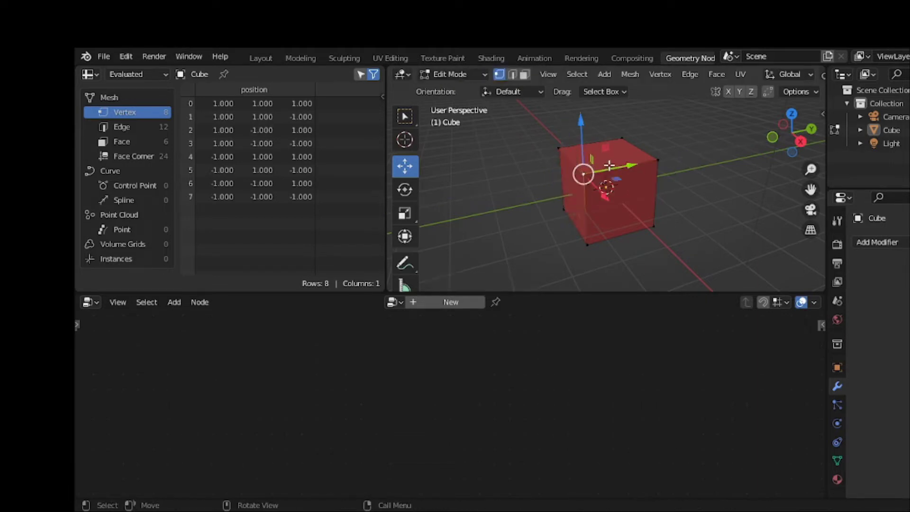
# - Try moving the vertex with index 0 to about X 0.938 and Y 0.365, and undo the move
pyautogui.click(657, 160)
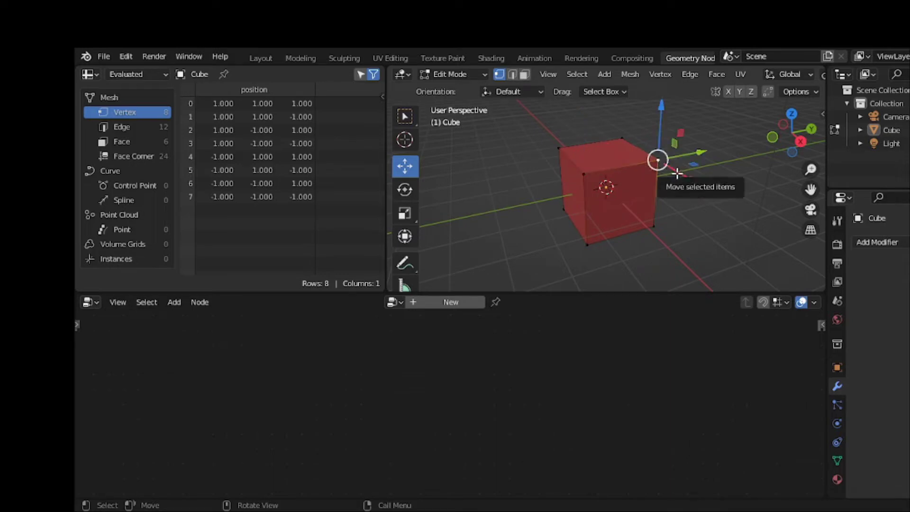
pyautogui.moveTo(695, 155); pyautogui.dragTo(638, 161)
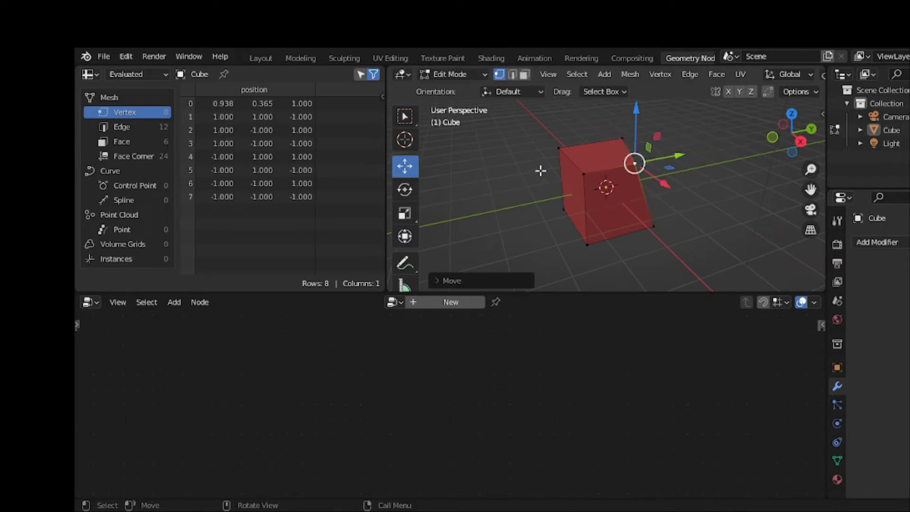
pyautogui.click(558, 149)
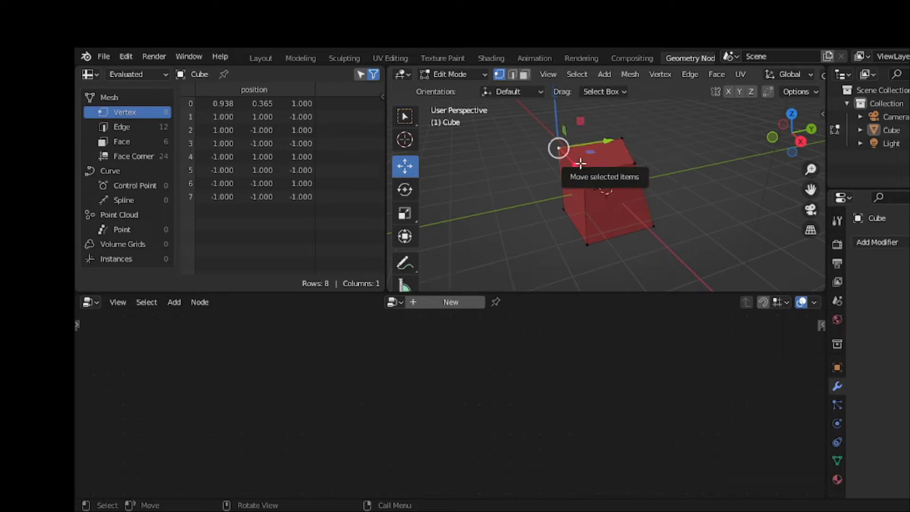
pyautogui.hotkey('ctrl', 'z')
pyautogui.hotkey('ctrl', 'z')
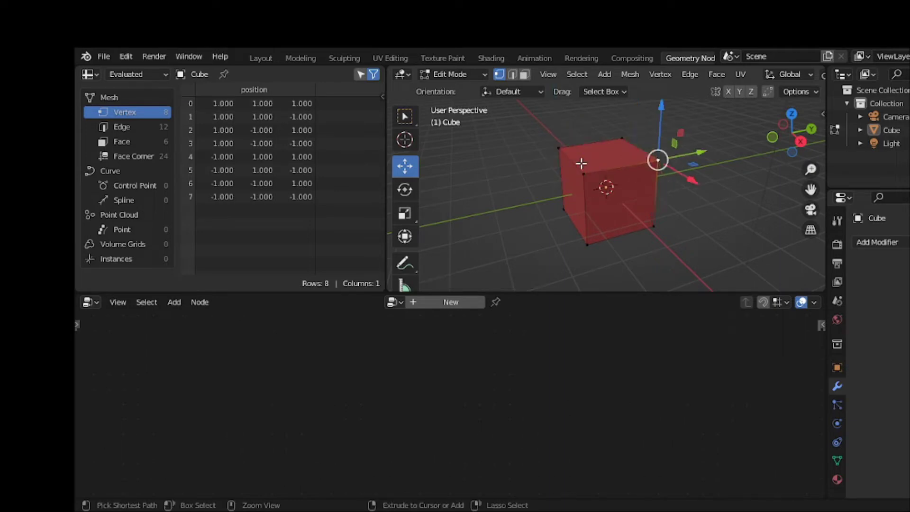
# - Move the vertex with index 6 along the Y axis to about -0.944
pyautogui.click(559, 148)
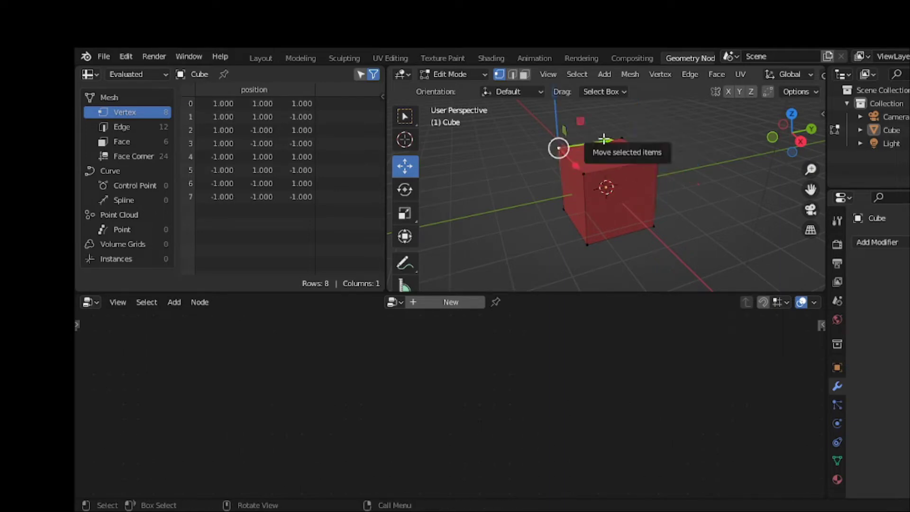
pyautogui.moveTo(604, 143)
pyautogui.mouseDown()
pyautogui.moveTo(575, 147)
pyautogui.moveTo(596, 143)
pyautogui.mouseUp()
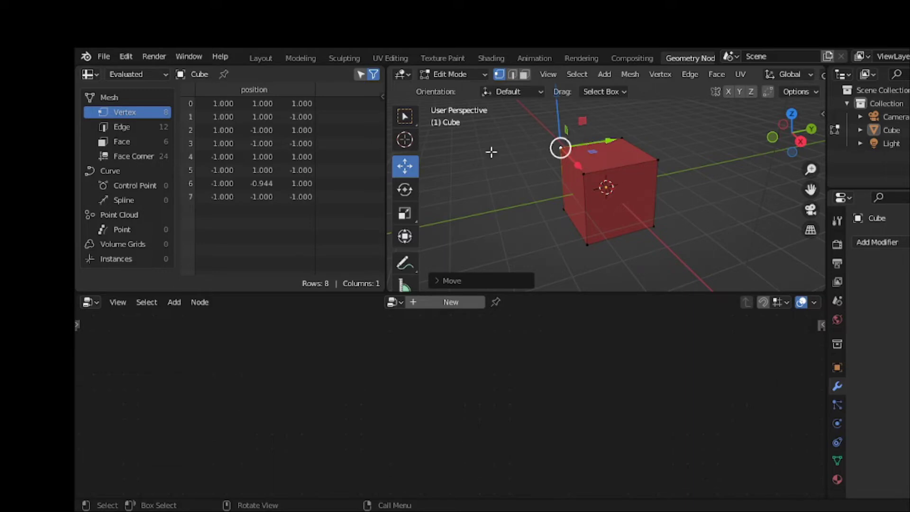
# - Show the mesh's edge data in the spreadsheet and select the cube's front upper edge in edge select mode
pyautogui.click(133, 129)
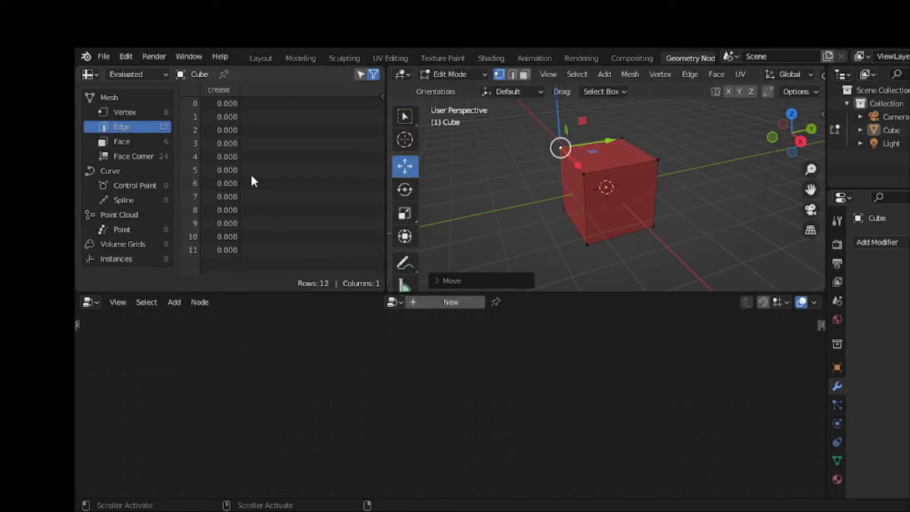
pyautogui.click(629, 169)
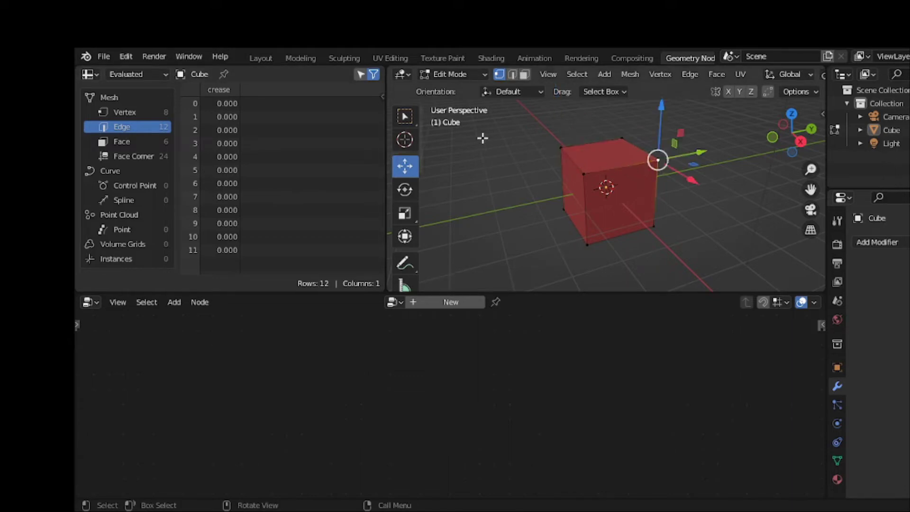
pyautogui.press('2')
pyautogui.click(618, 170)
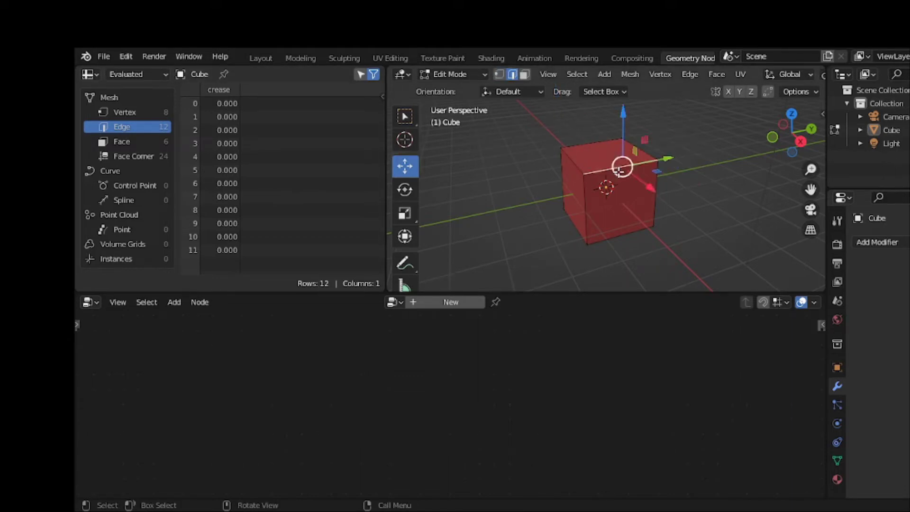
# - Try moving the selected upper edge along the Y axis and along the Z axis, cancelling each move
pyautogui.moveTo(618, 169); pyautogui.dragTo(667, 169)
pyautogui.rightClick(667, 169)
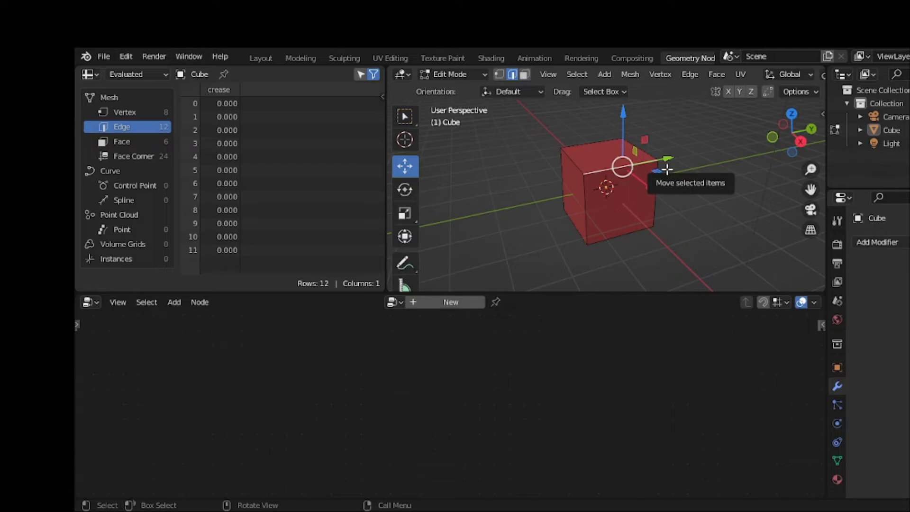
pyautogui.moveTo(667, 169); pyautogui.dragTo(632, 230)
pyautogui.press('g')
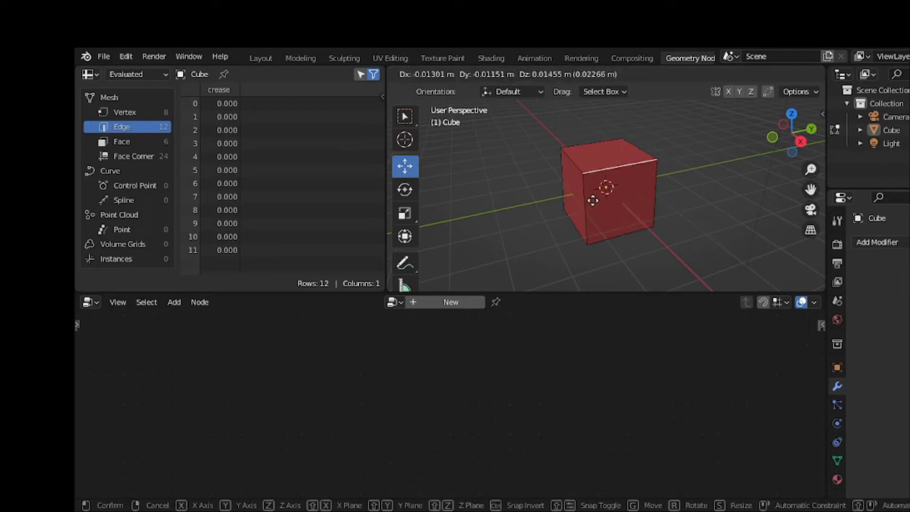
pyautogui.press('y')
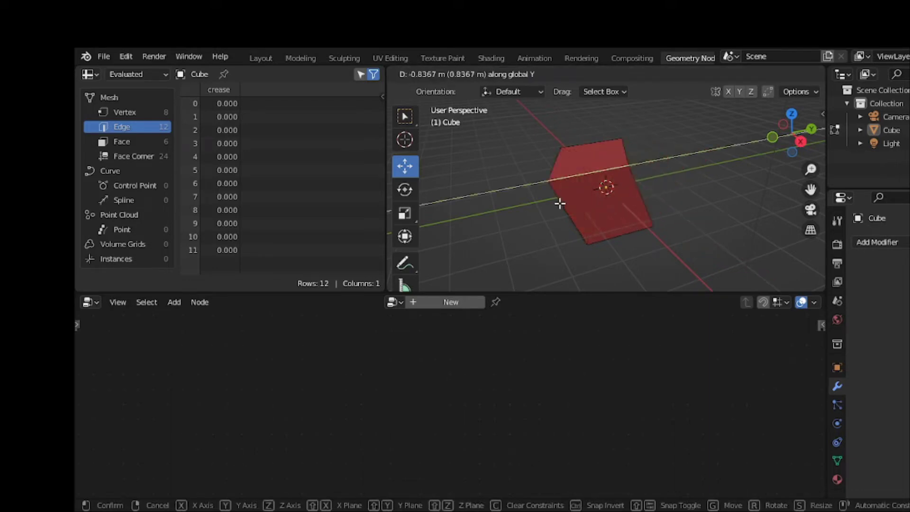
pyautogui.rightClick(560, 203)
pyautogui.press('g')
pyautogui.press('z')
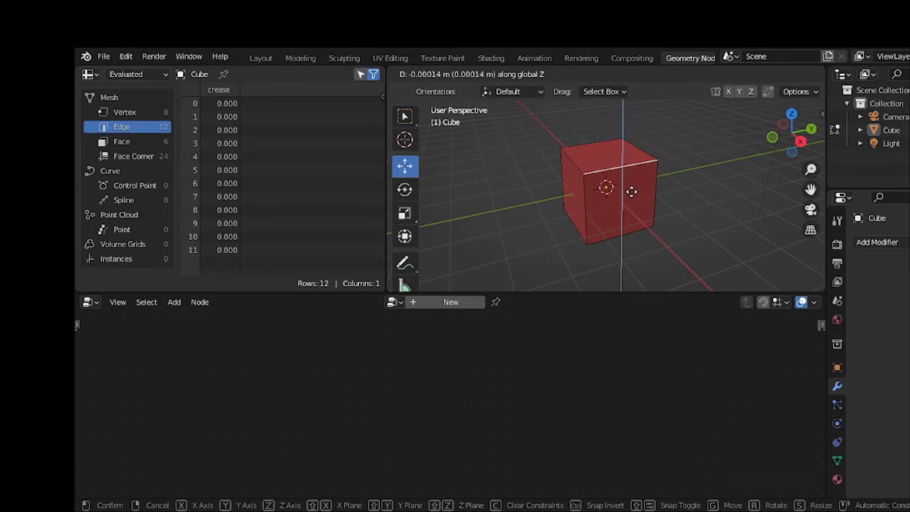
pyautogui.rightClick(599, 147)
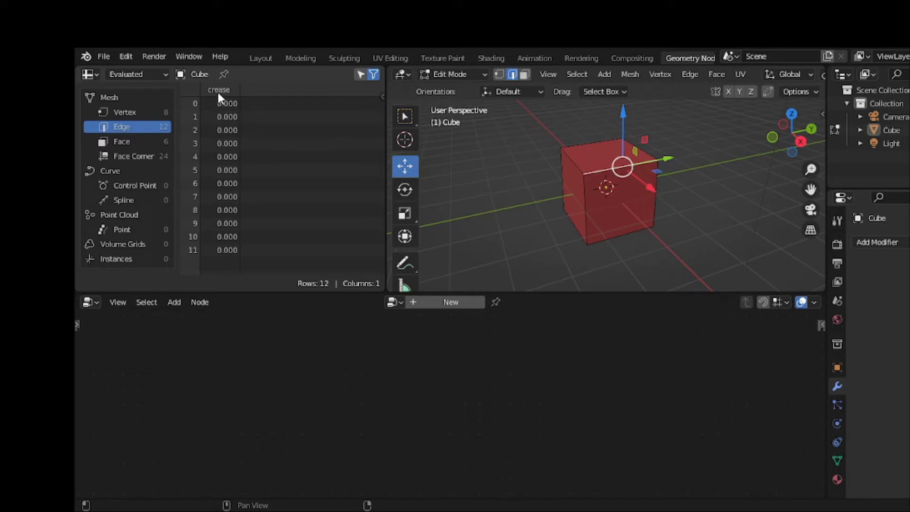
# - Select the edges around the cube's top face one by one, ending on the front upper edge
pyautogui.click(564, 152)
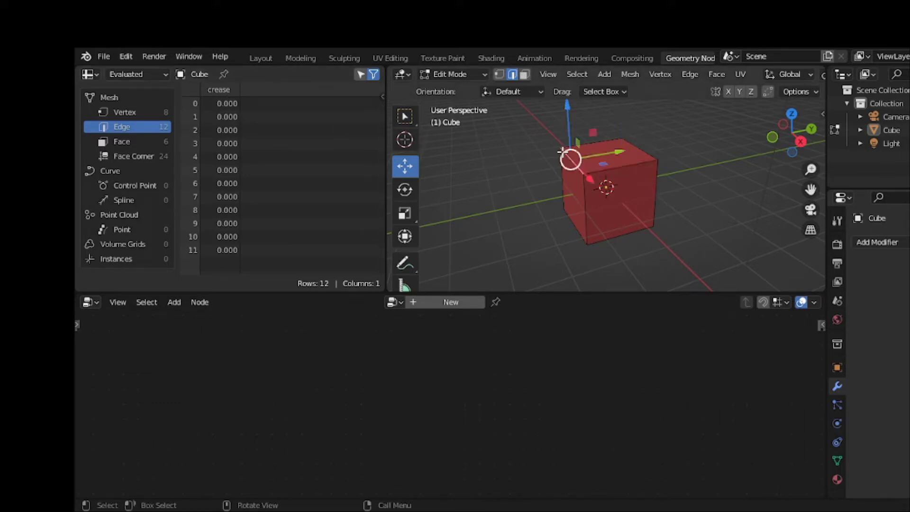
pyautogui.click(611, 138)
pyautogui.click(640, 146)
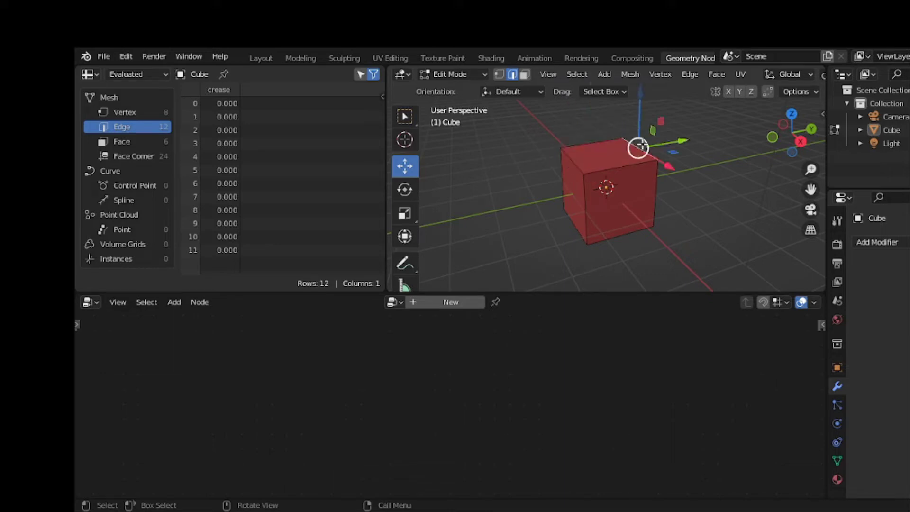
pyautogui.click(621, 162)
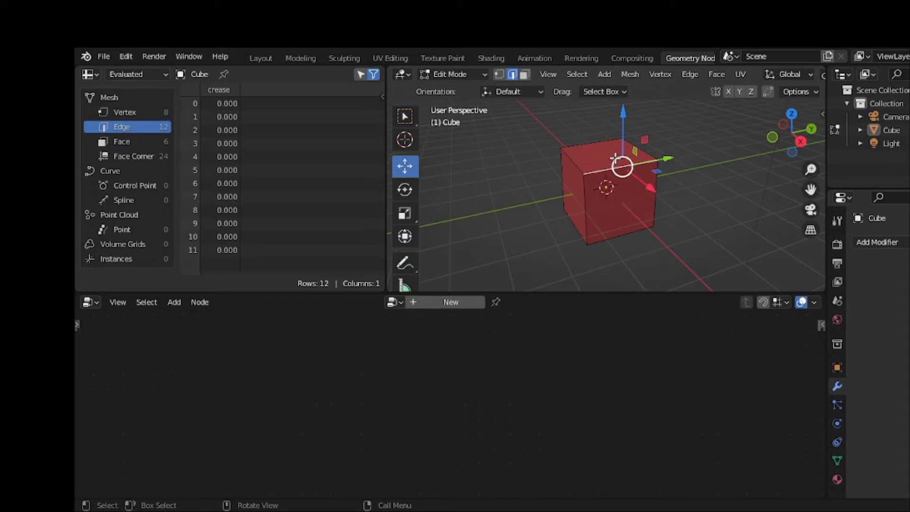
# - Show the mesh's face data with its normal values in the spreadsheet and select the cube's front face in face select mode
pyautogui.click(144, 141)
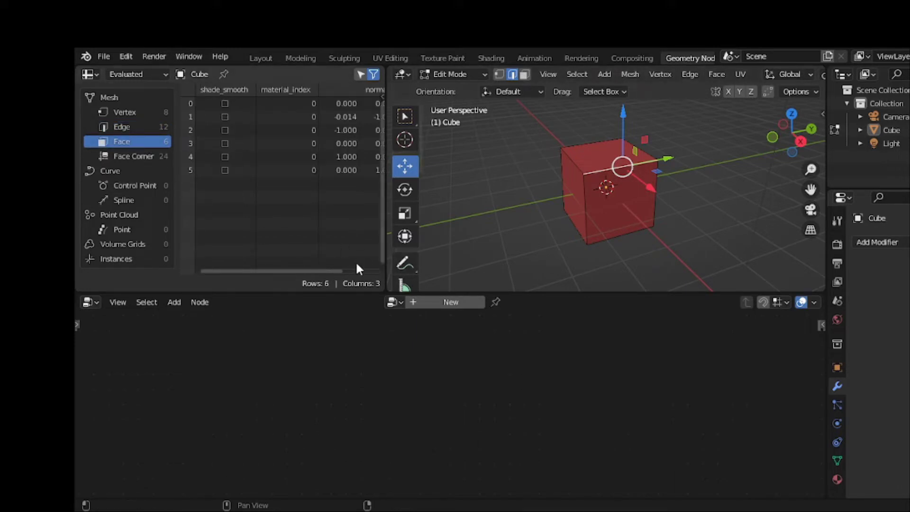
pyautogui.moveTo(325, 271); pyautogui.dragTo(408, 275)
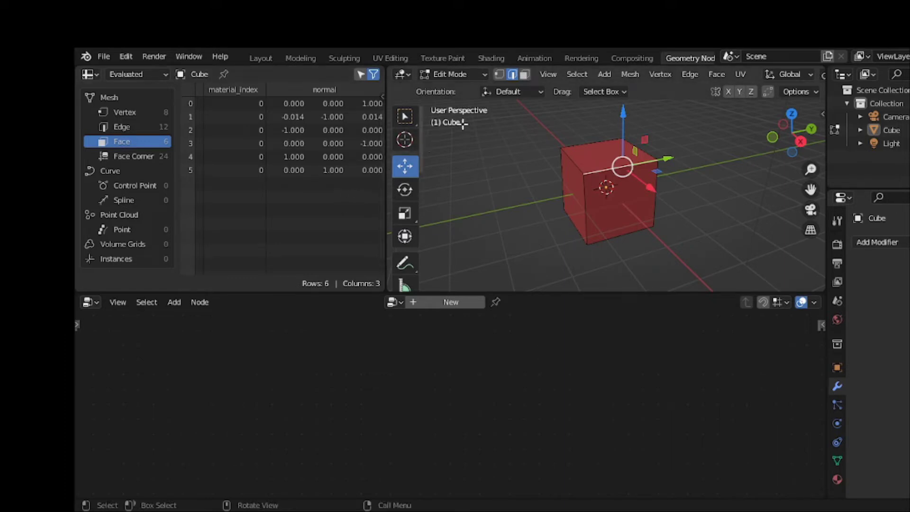
pyautogui.press('3')
pyautogui.click(626, 188)
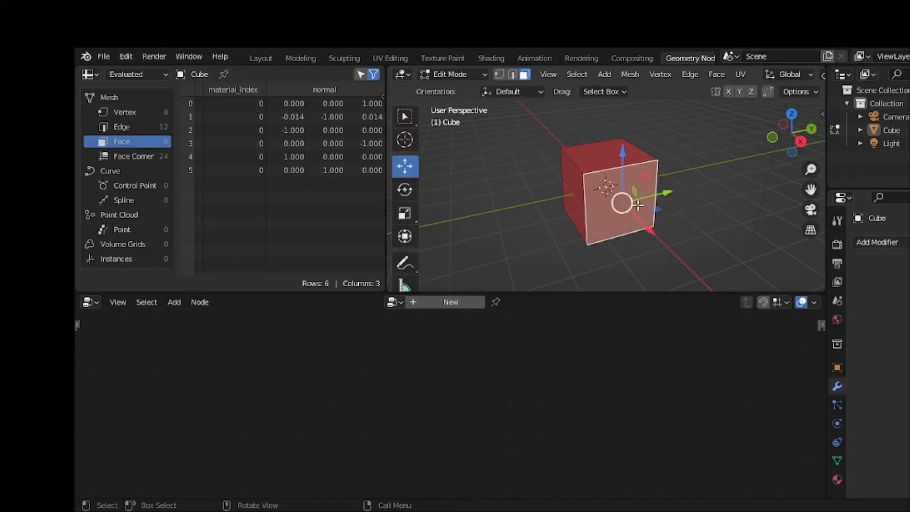
# - Try moving the cube's front face outward and its top face upward, undoing each move
pyautogui.moveTo(644, 220); pyautogui.dragTo(654, 242)
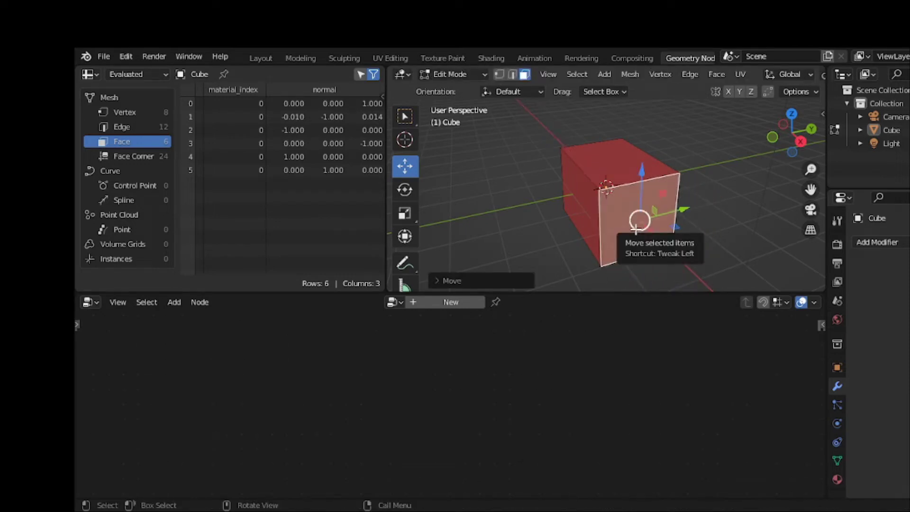
pyautogui.hotkey('ctrl', 'z')
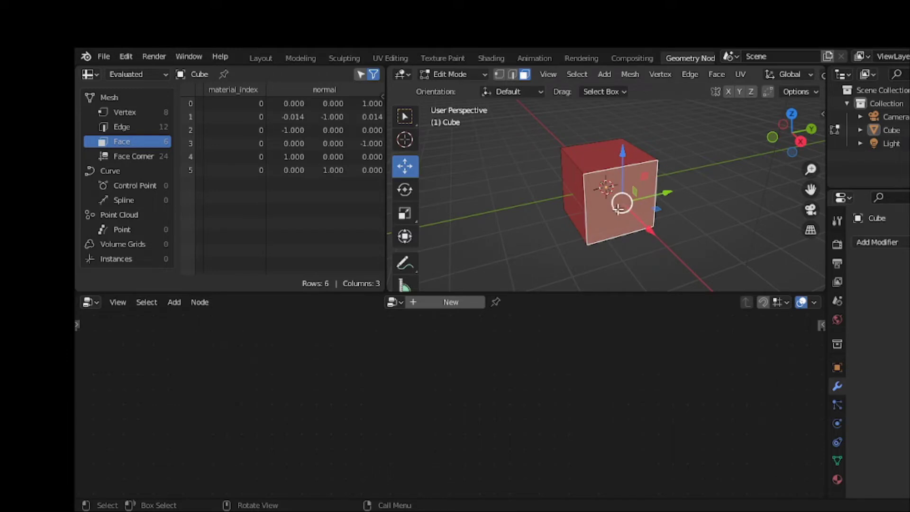
pyautogui.click(597, 164)
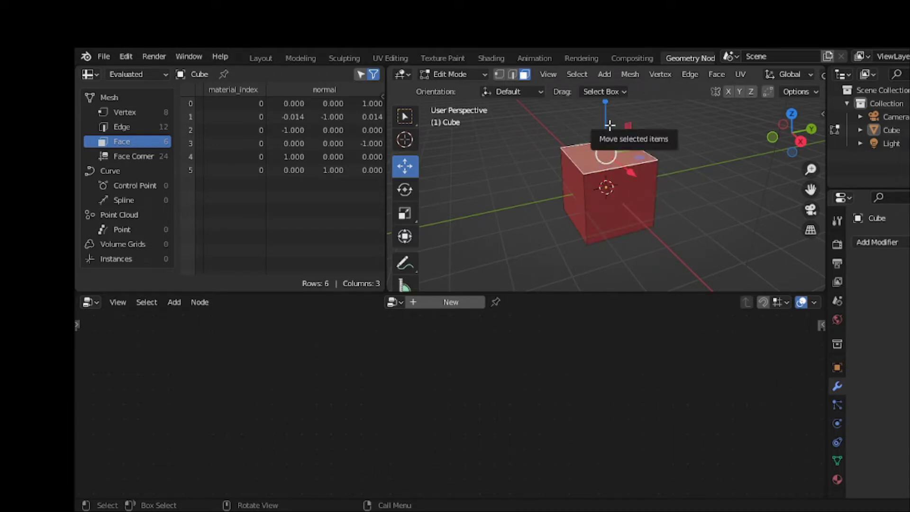
pyautogui.moveTo(609, 125); pyautogui.dragTo(598, 94)
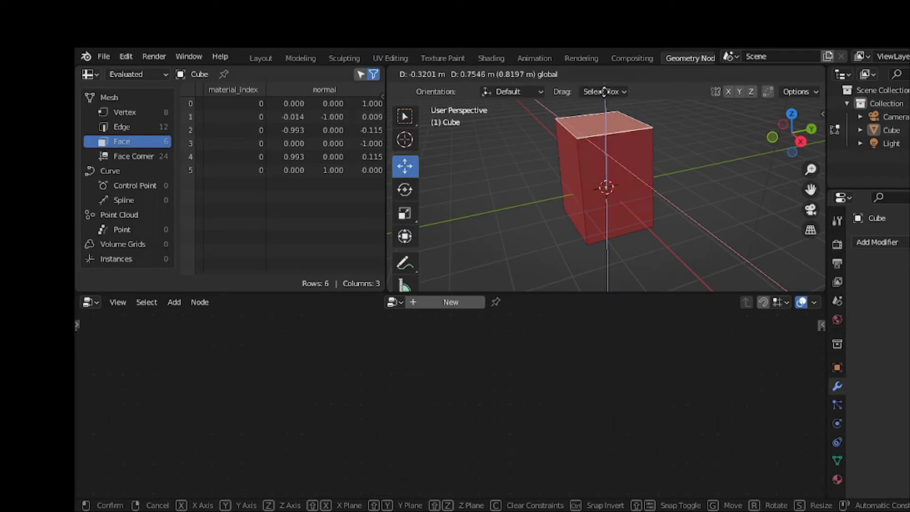
pyautogui.click(608, 122)
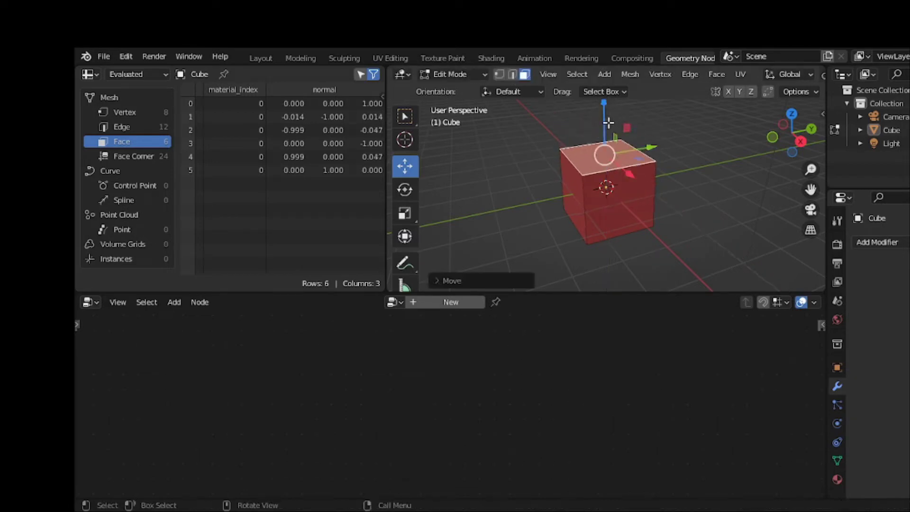
pyautogui.hotkey('ctrl', 'z')
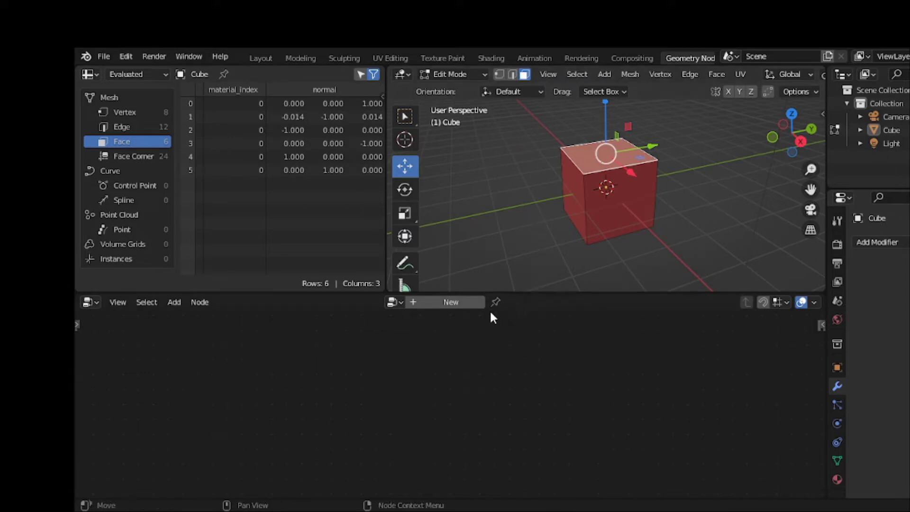
# - Create a new geometry node tree on the cube, display its modifier properties, and unlink the tree from the modifier
pyautogui.click(451, 300)
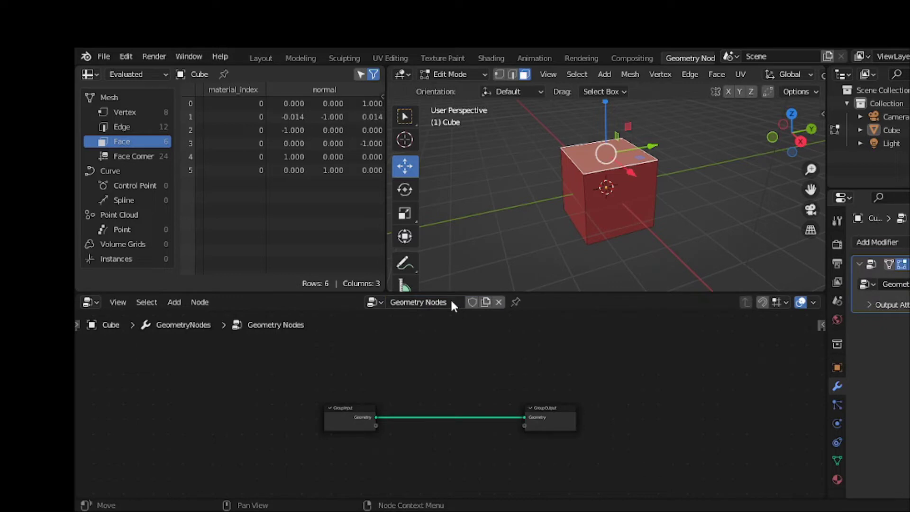
pyautogui.hotkey('ctrl', 'z')
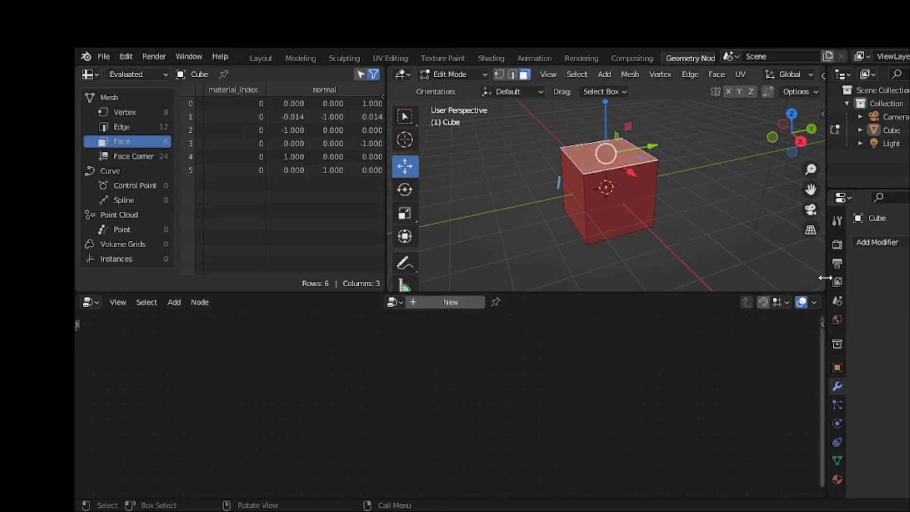
pyautogui.click(836, 212)
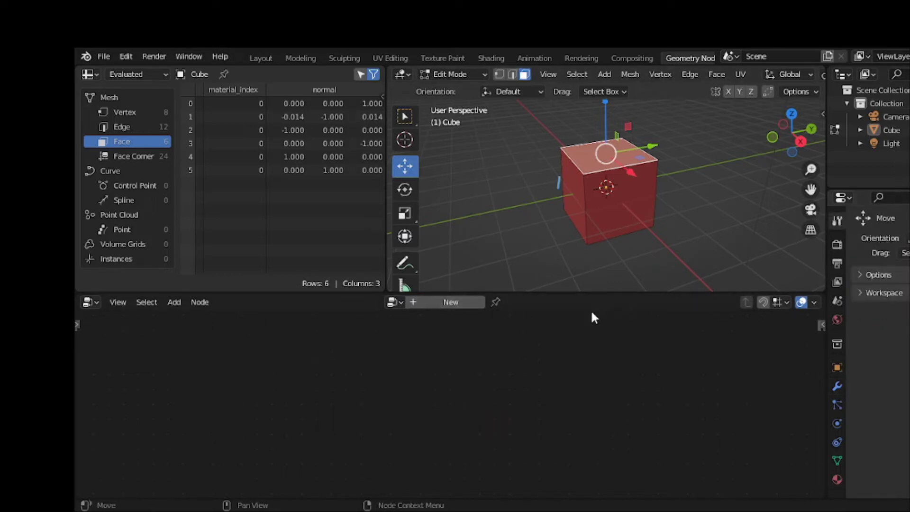
pyautogui.click(456, 302)
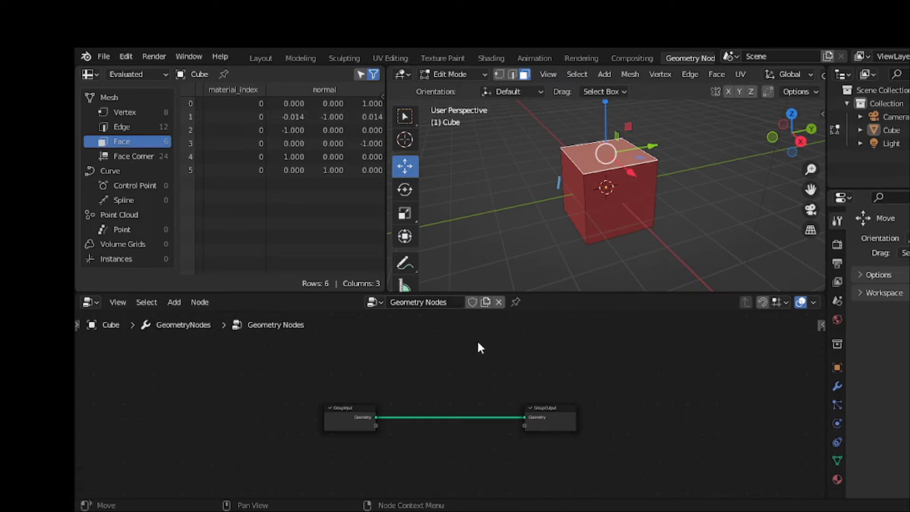
pyautogui.scroll(3, 481, 350)
pyautogui.scroll(1, 480, 350)
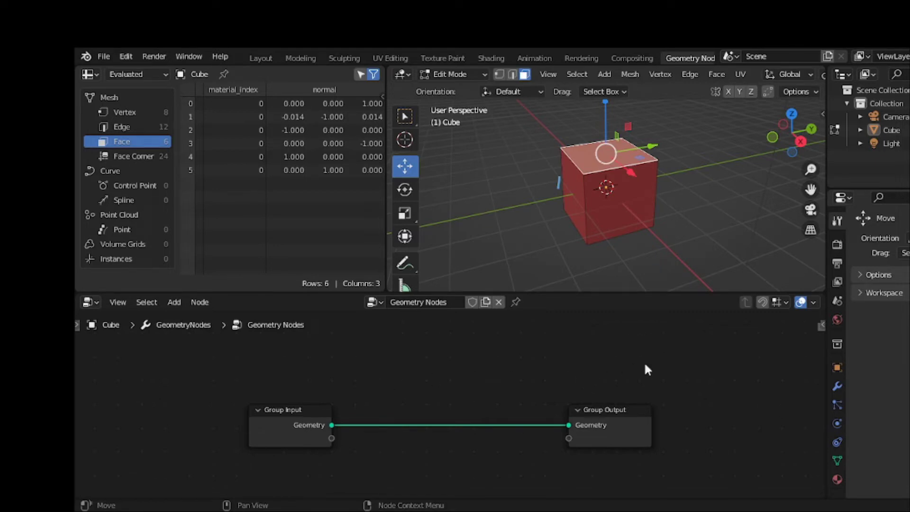
pyautogui.click(837, 385)
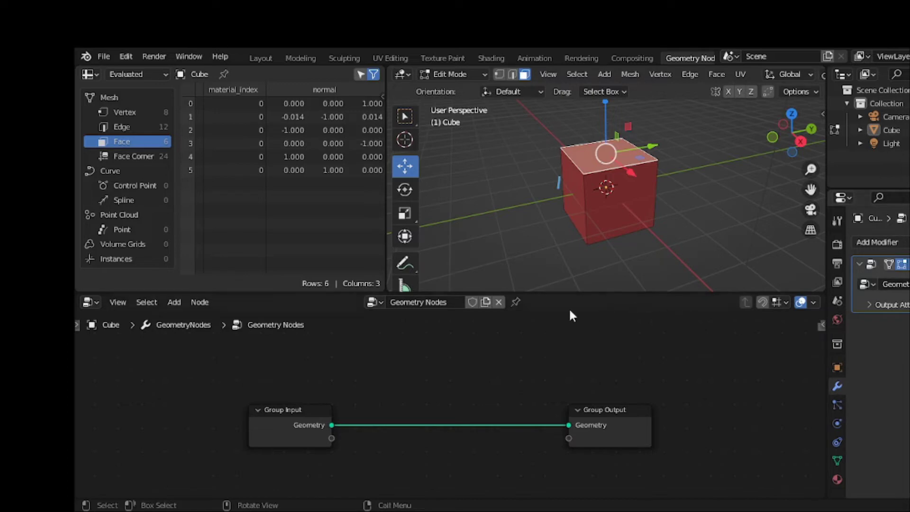
pyautogui.click(498, 302)
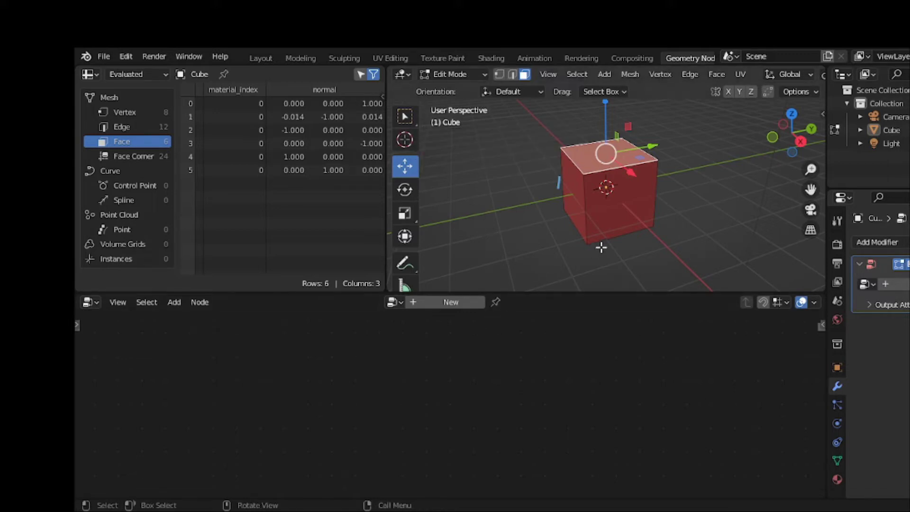
# - Select the cube's whole mesh and try moving it freely, cancelling the move
pyautogui.press('a')
pyautogui.press('g')
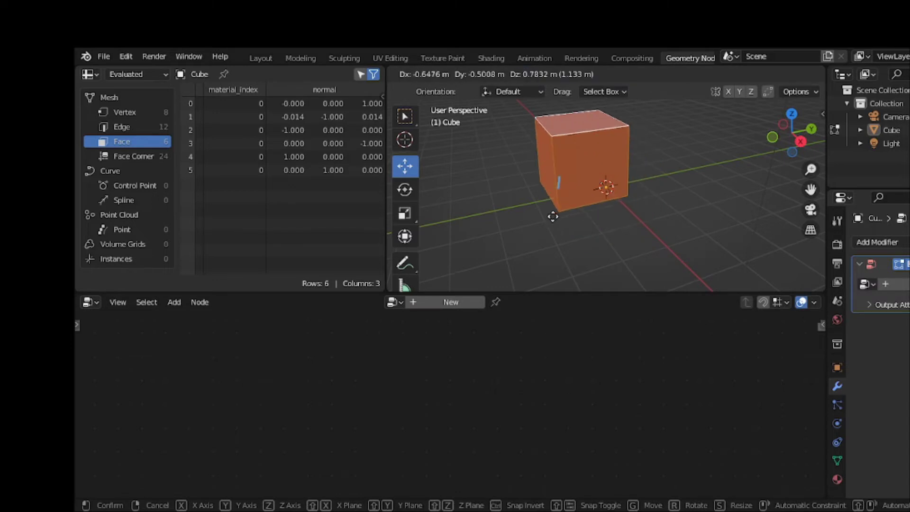
pyautogui.press('Escape')
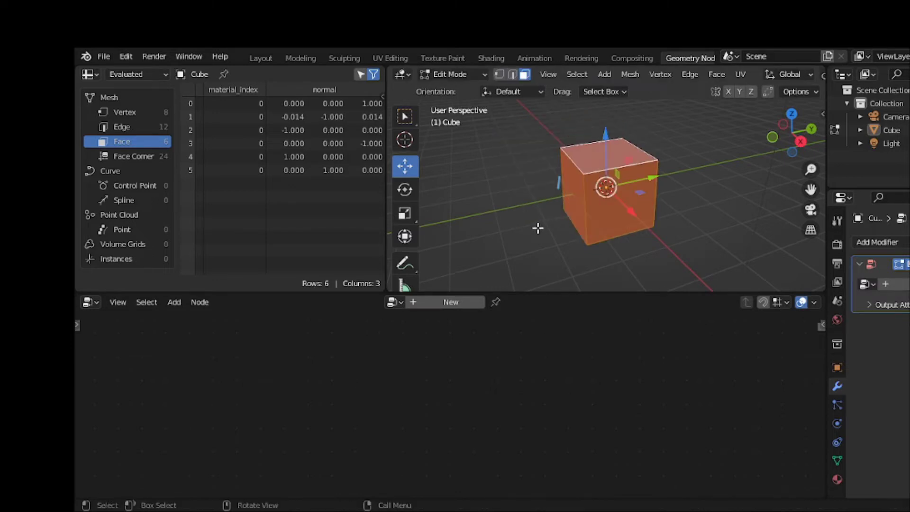
# - Switch to the Layout workspace and remove the empty Geometry Nodes modifier from the cube
pyautogui.click(261, 58)
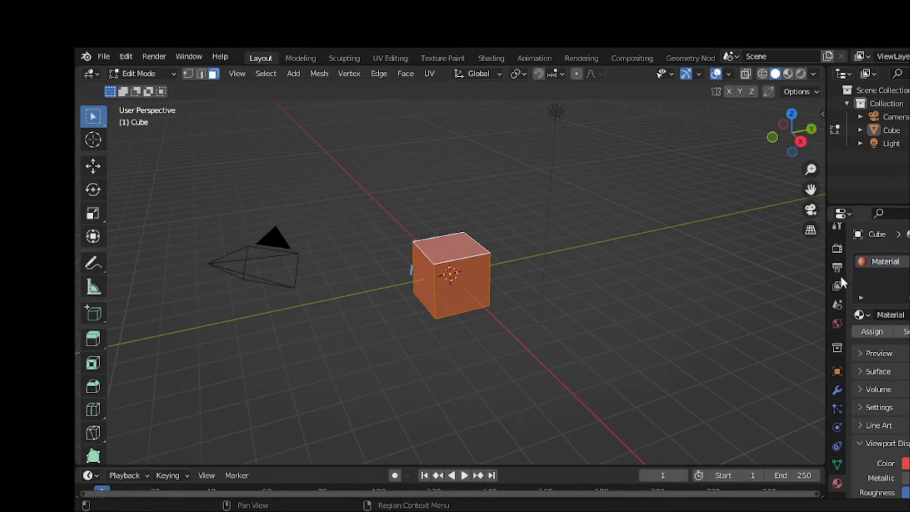
pyautogui.click(832, 391)
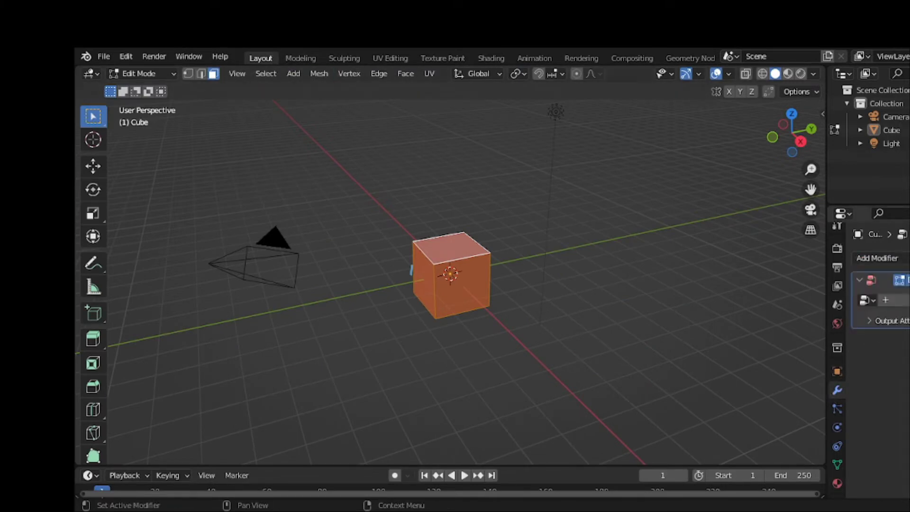
pyautogui.press('x')
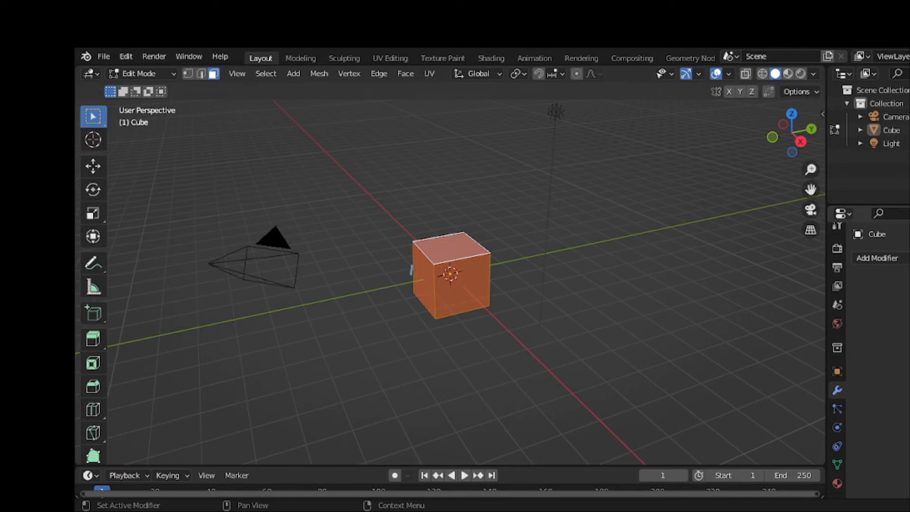
# - Add a Decimate modifier to the cube, try its Ratio and Symmetry settings, and remove the modifier
pyautogui.click(897, 259)
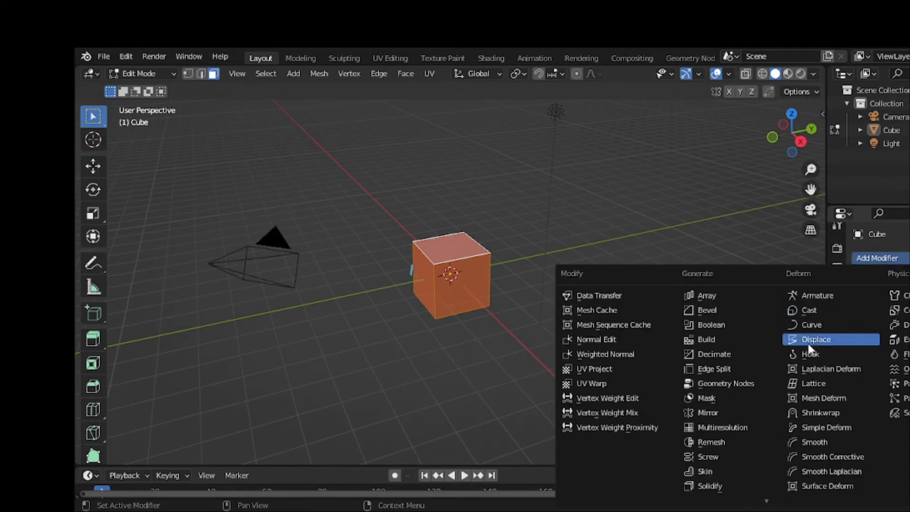
pyautogui.click(765, 354)
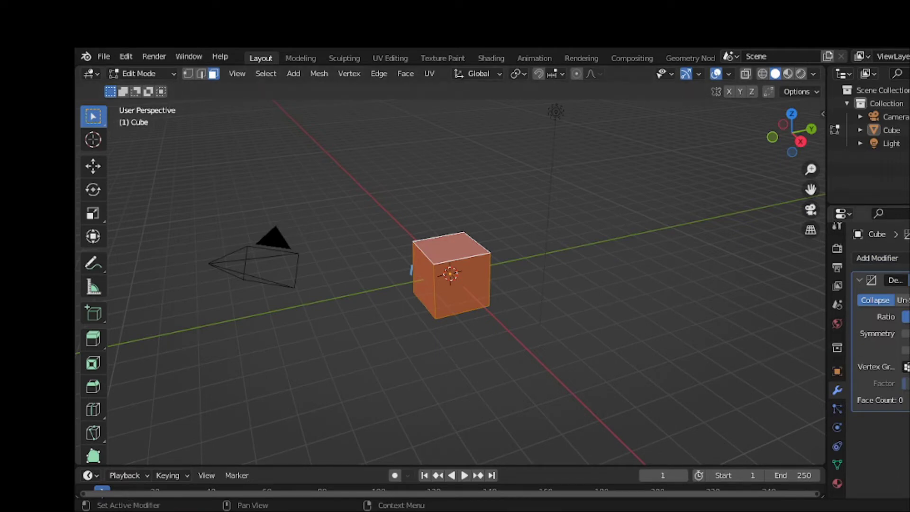
pyautogui.click(906, 317)
pyautogui.click(772, 348)
pyautogui.click(905, 333)
pyautogui.hotkey('ctrl', 'x')
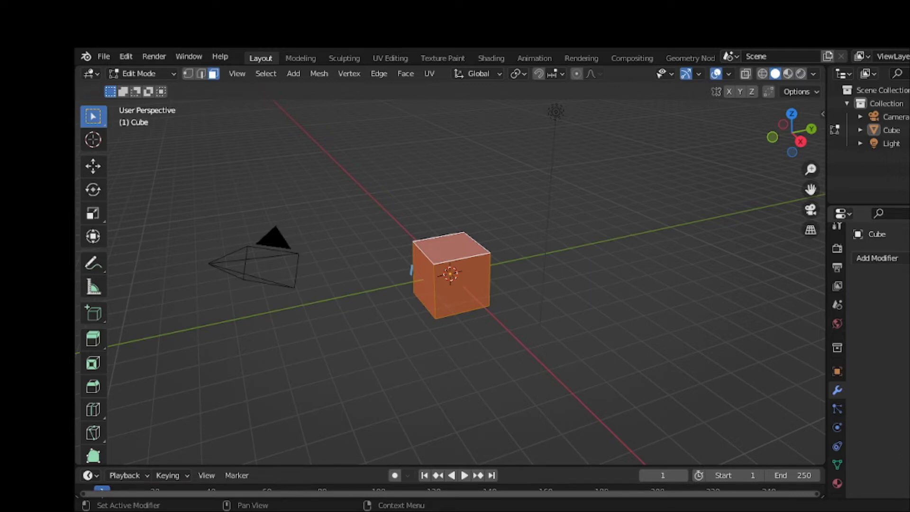
# - Add an Array modifier to the cube and set its count to 4
pyautogui.click(896, 258)
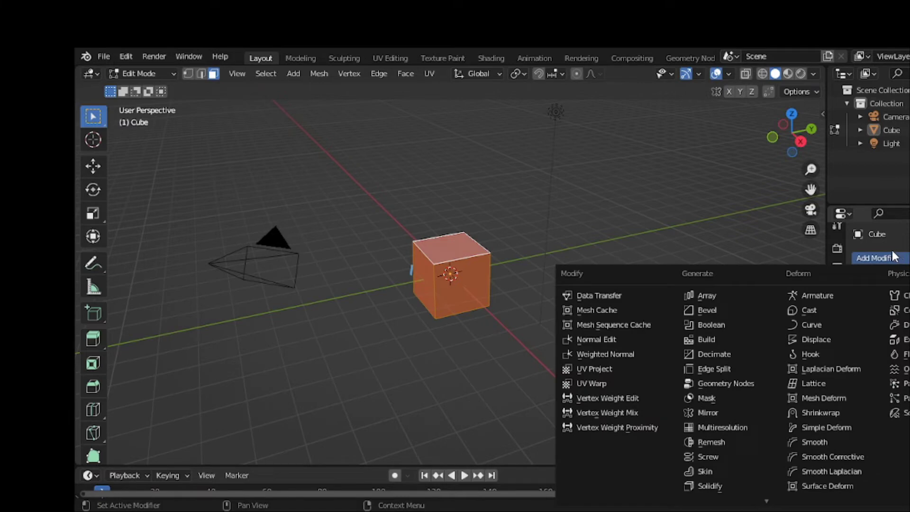
pyautogui.click(840, 261)
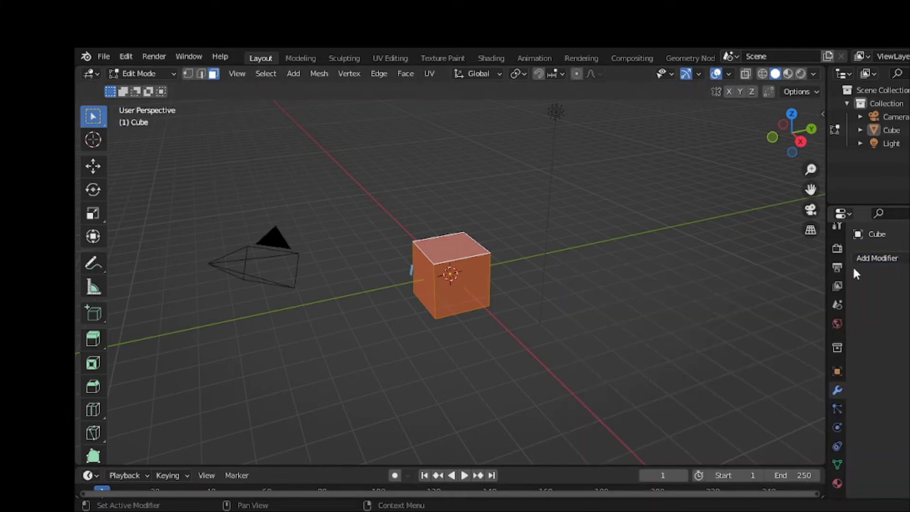
pyautogui.click(864, 258)
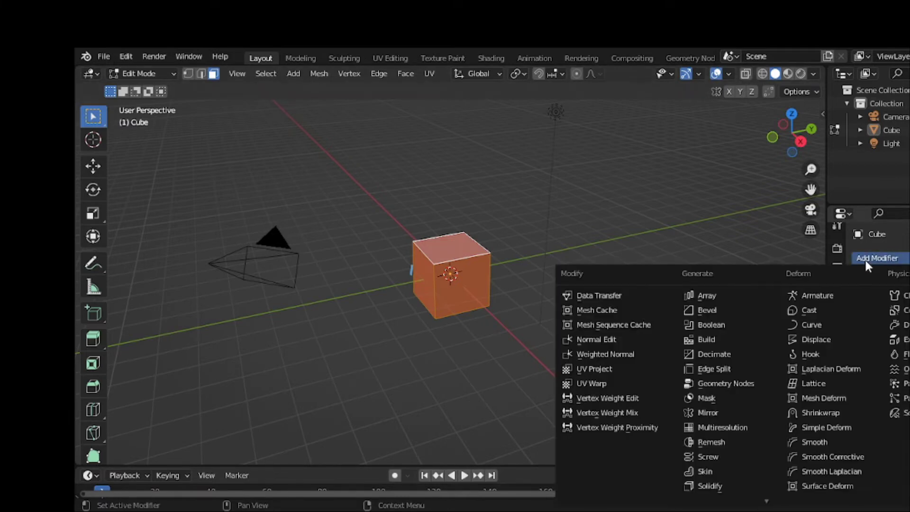
pyautogui.click(756, 300)
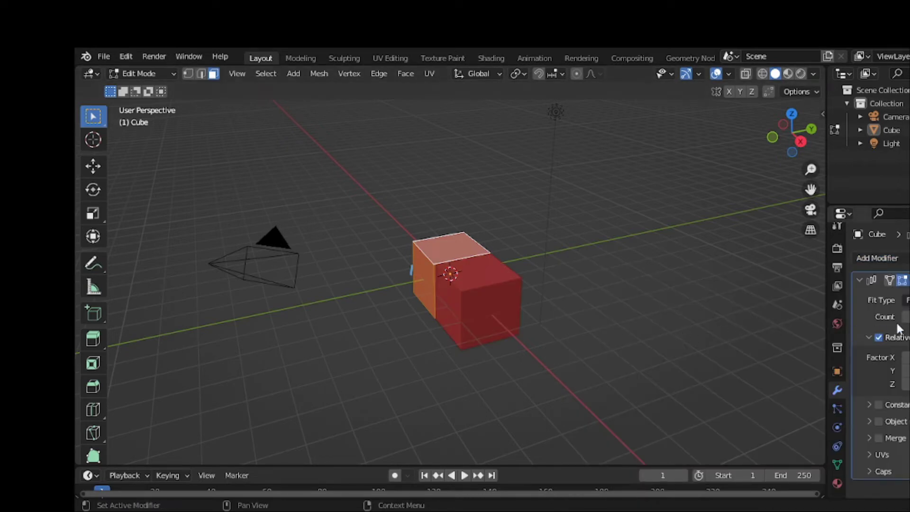
pyautogui.moveTo(906, 316); pyautogui.dragTo(905, 317)
pyautogui.moveTo(741, 318); pyautogui.dragTo(792, 309, button='middle')
pyautogui.click(906, 300)
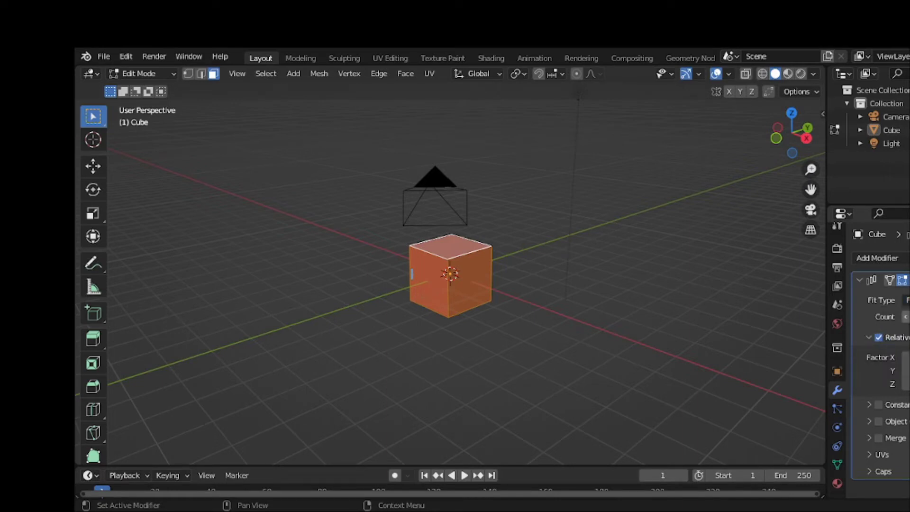
pyautogui.moveTo(905, 316); pyautogui.dragTo(909, 316)
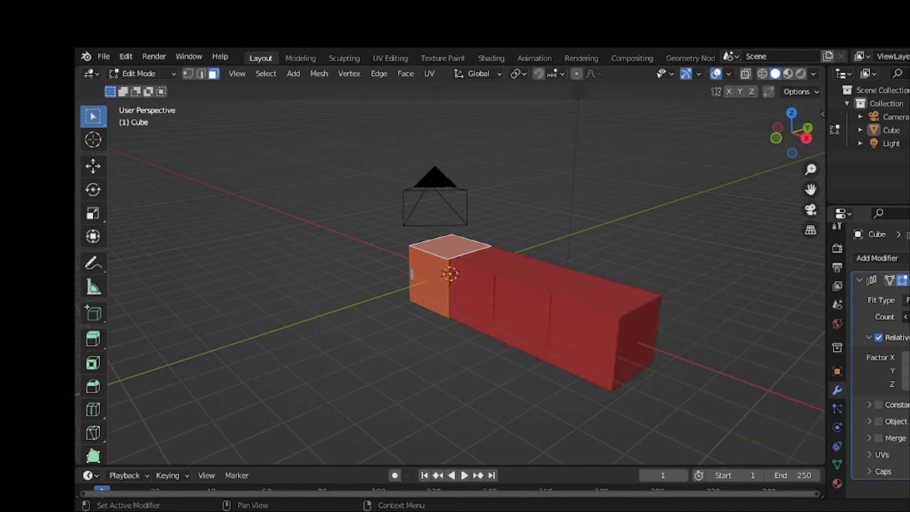
# - Enable Constant Offset on the Array modifier to space the cubes apart and try moving the mesh, cancelling the move
pyautogui.click(879, 404)
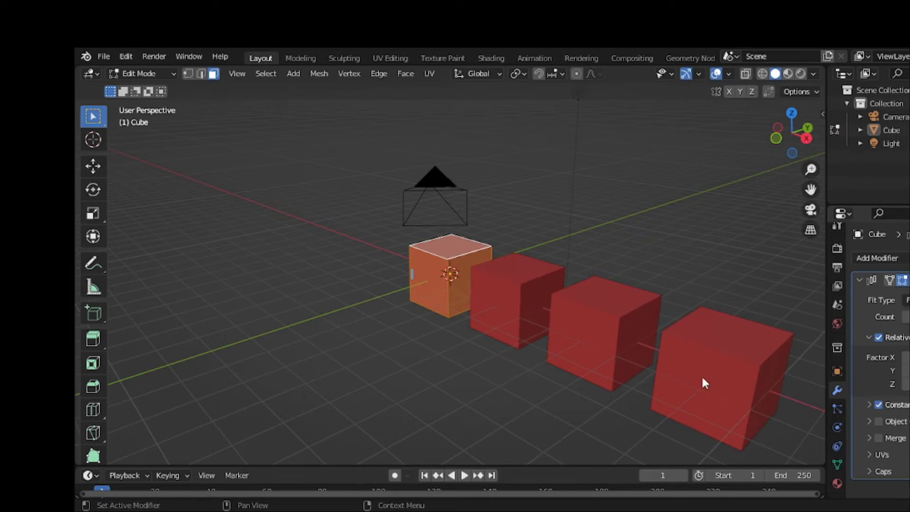
pyautogui.scroll(-2, 569, 349)
pyautogui.moveTo(570, 350); pyautogui.dragTo(656, 340, button='middle')
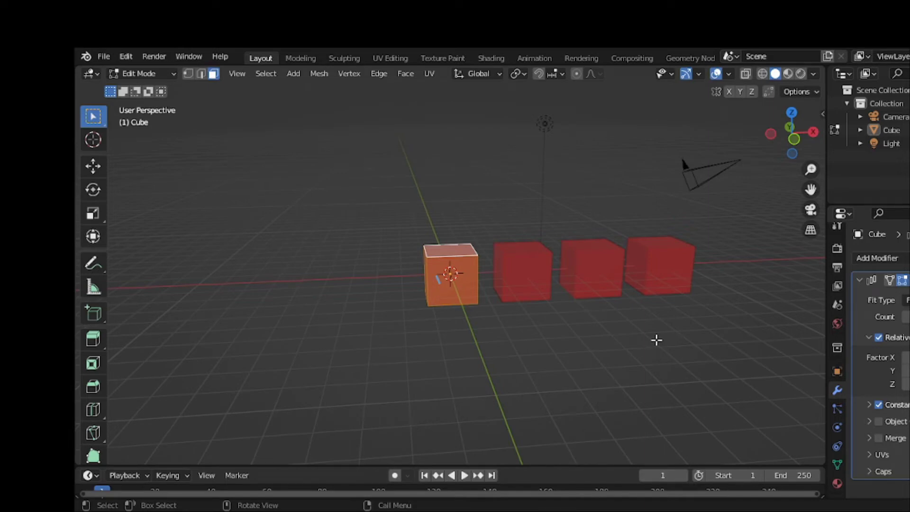
pyautogui.press('g')
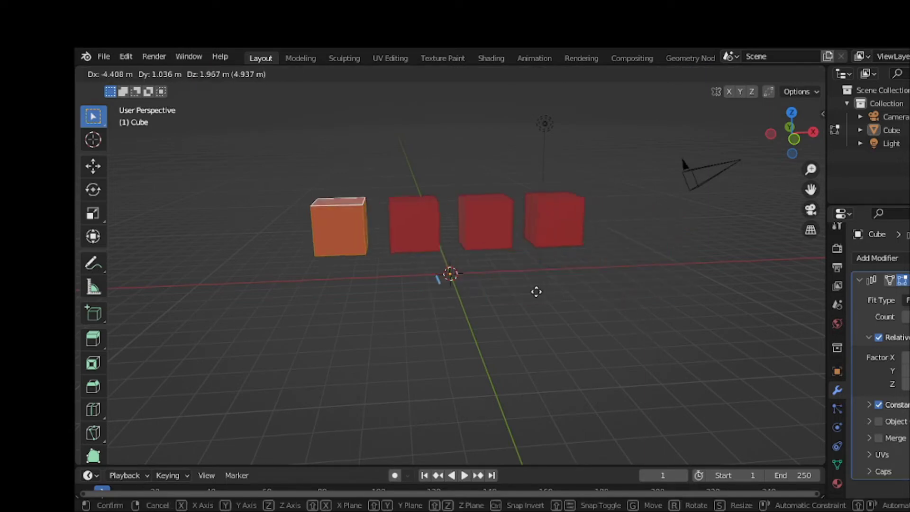
pyautogui.rightClick(561, 306)
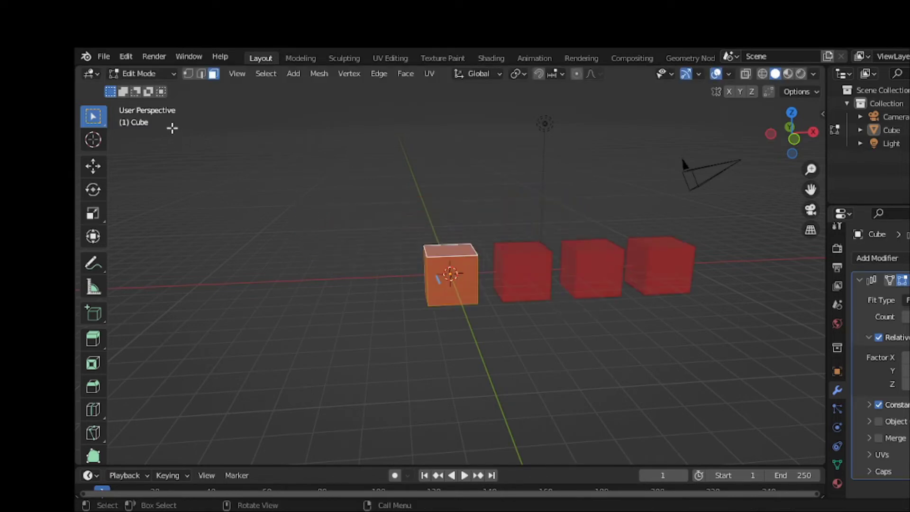
# - In Object Mode, select the arrayed cube object and try moving it, cancelling the move
pyautogui.click(125, 75)
pyautogui.click(127, 88)
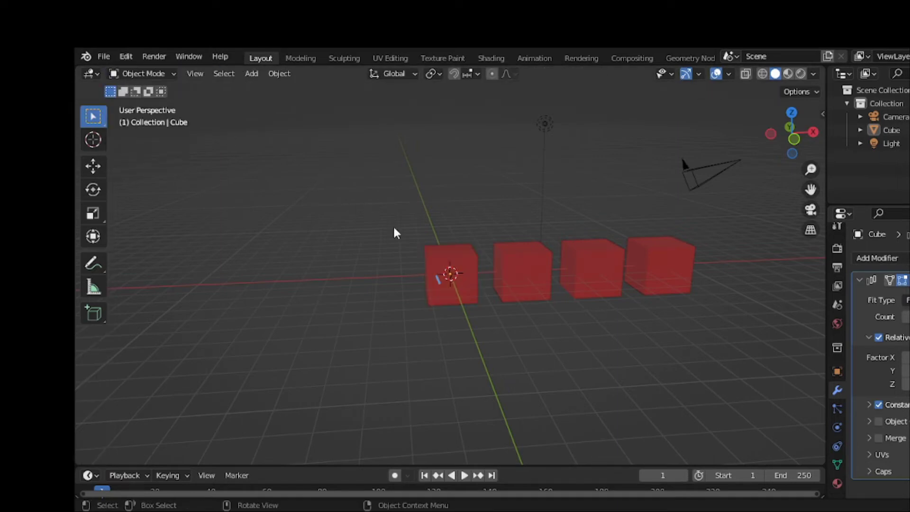
pyautogui.click(474, 284)
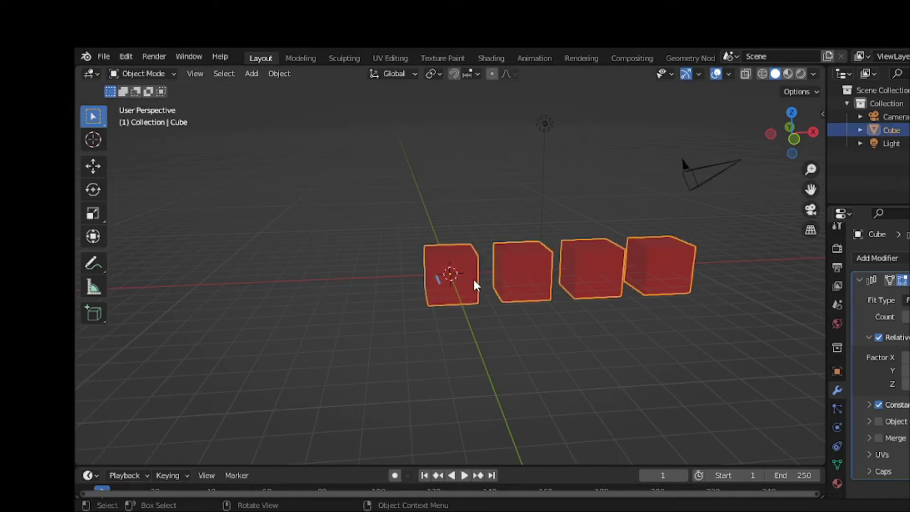
pyautogui.press('g')
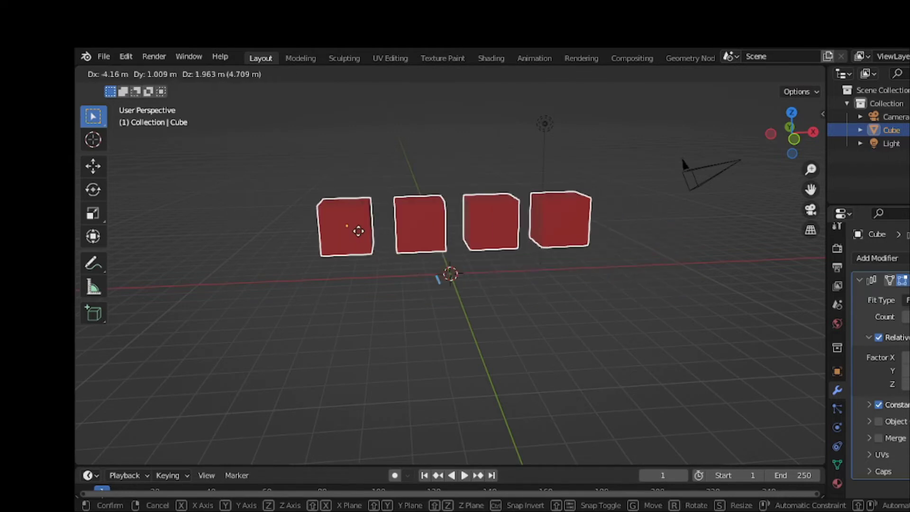
pyautogui.rightClick(358, 230)
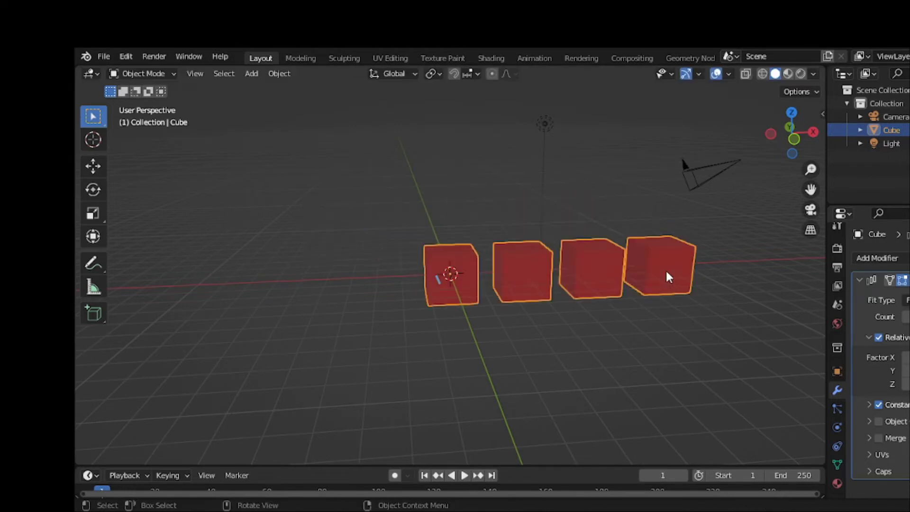
# - Try moving the arrayed cubes again, cancelling the move, and remove the Array modifier from the cube
pyautogui.press('g')
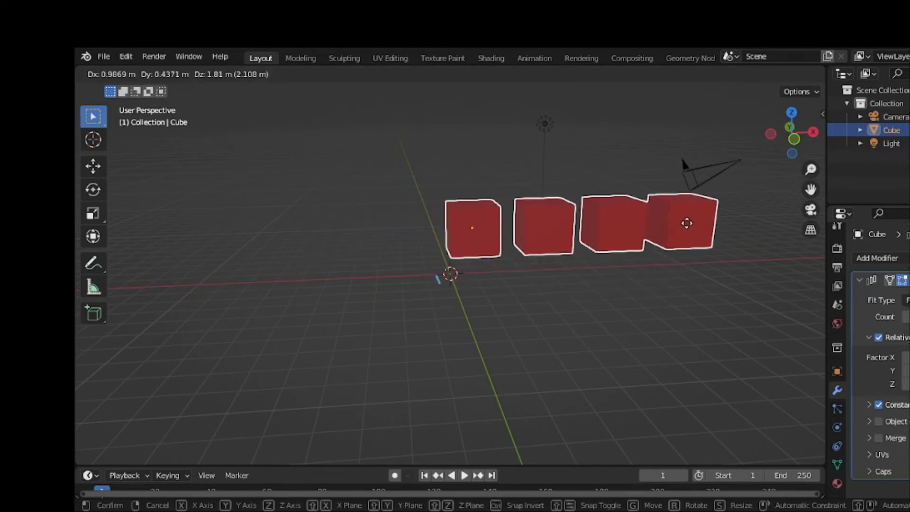
pyautogui.rightClick(687, 223)
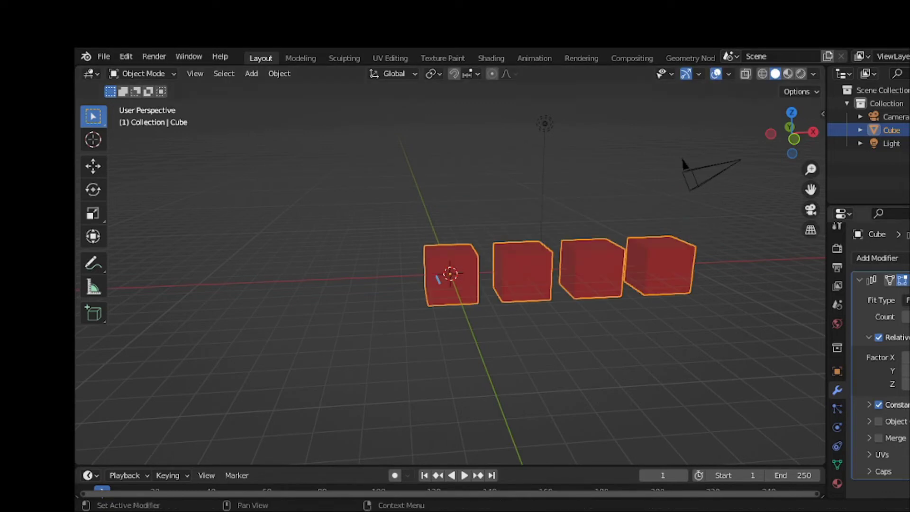
pyautogui.press('x')
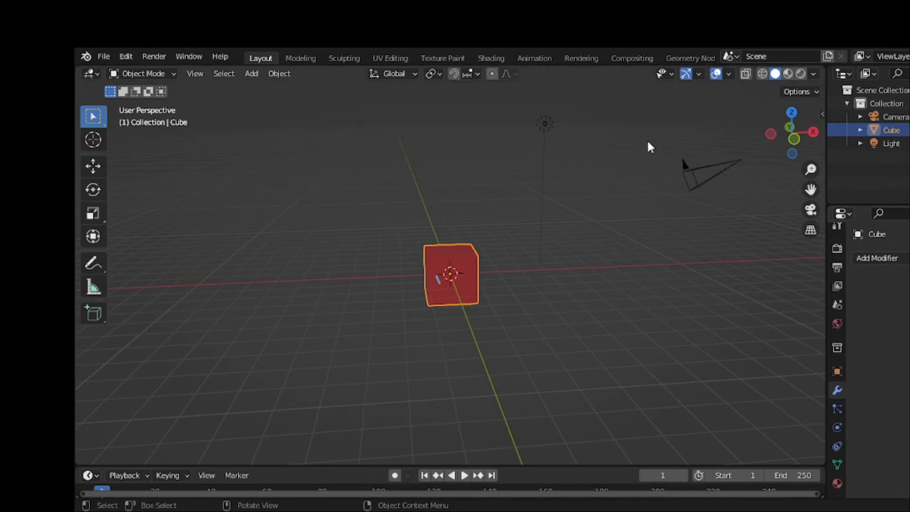
# - Switch to the Geometry Nodes workspace and create a new geometry node tree on the cube
pyautogui.click(679, 58)
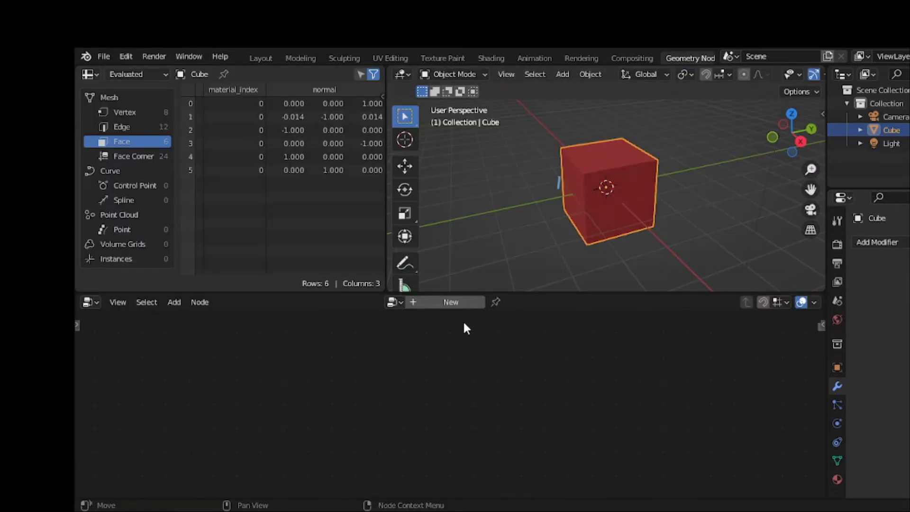
pyautogui.click(453, 303)
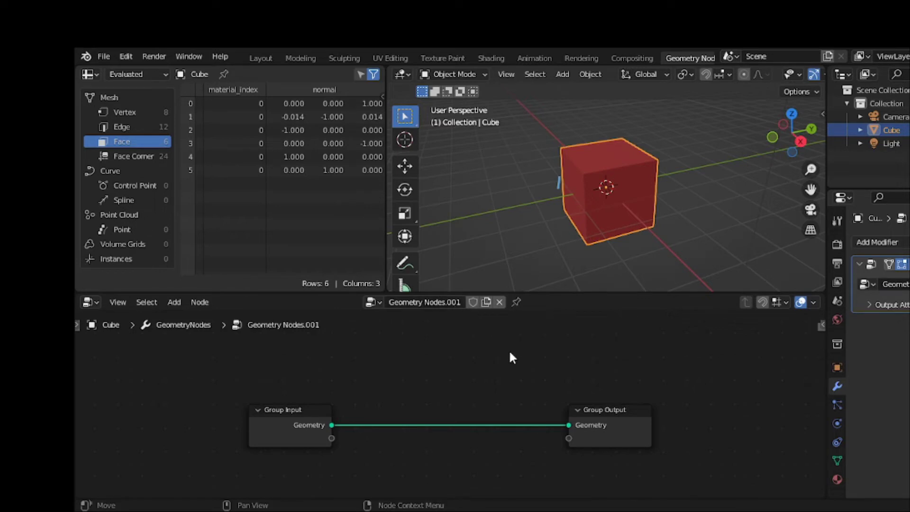
pyautogui.scroll(1, 515, 377)
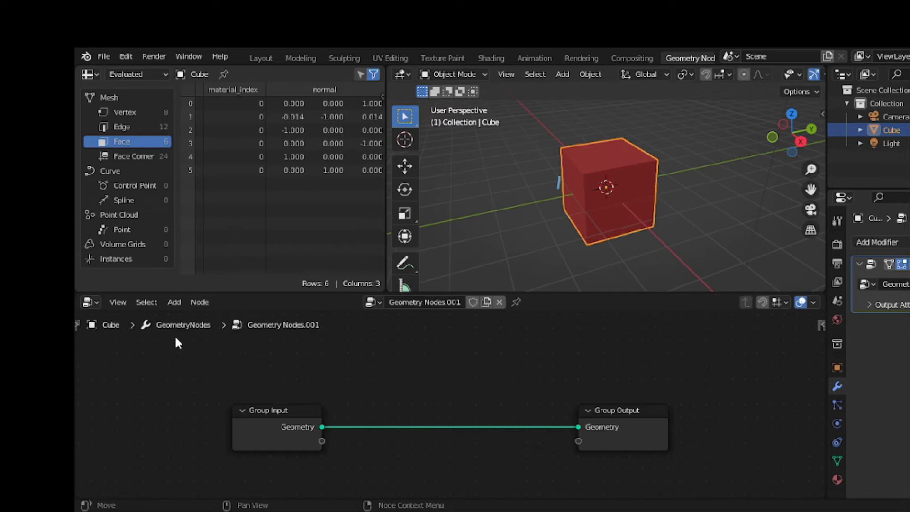
# - Insert a Merge by Distance node between Group Input and Group Output and set its distance to 2.2 m
pyautogui.click(174, 300)
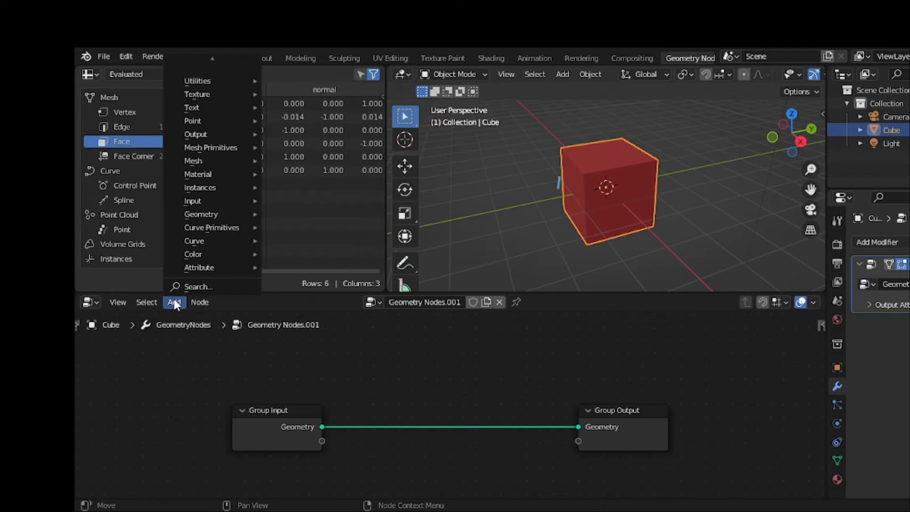
pyautogui.moveTo(211, 200)
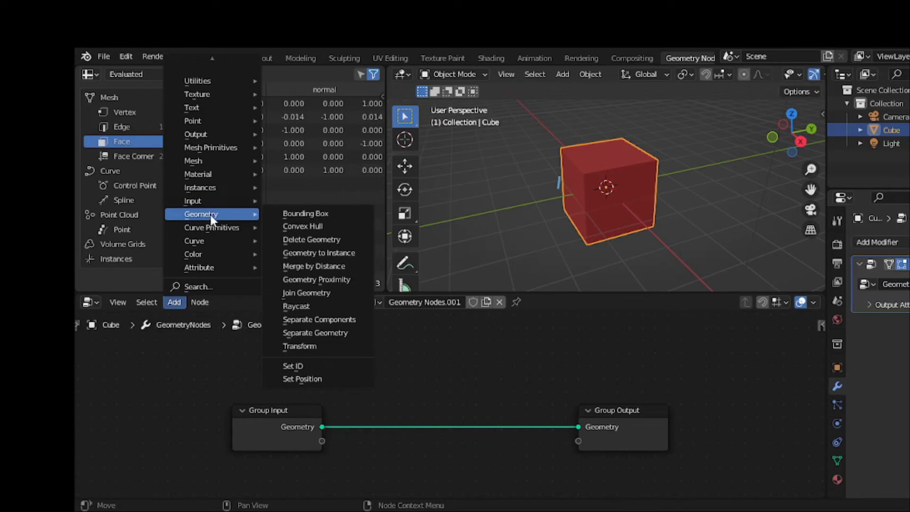
pyautogui.moveTo(211, 227)
pyautogui.moveTo(243, 211)
pyautogui.click(324, 266)
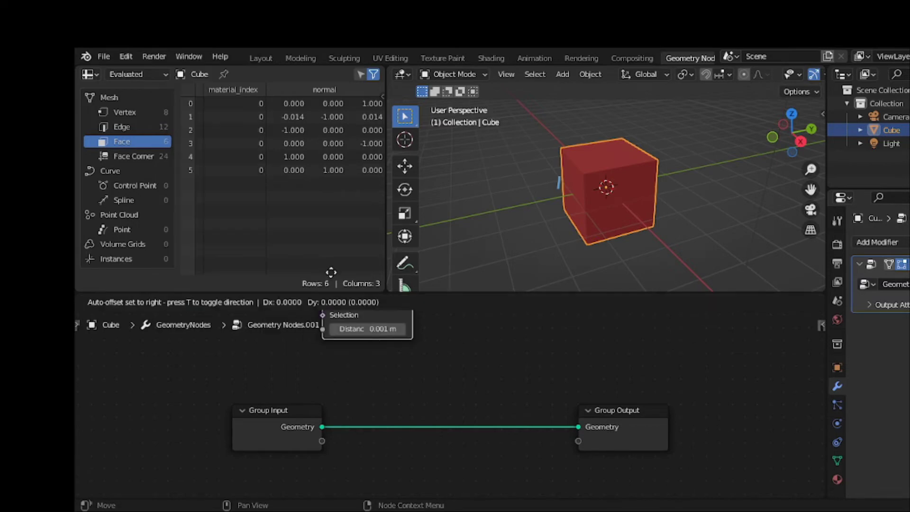
pyautogui.click(401, 383)
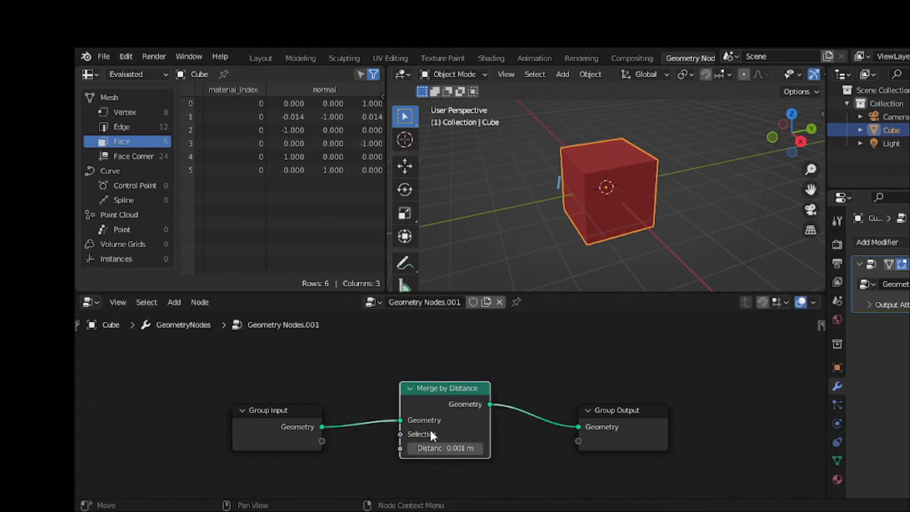
pyautogui.moveTo(445, 447)
pyautogui.mouseDown()
pyautogui.moveTo(474, 448)
pyautogui.moveTo(428, 448)
pyautogui.mouseUp()
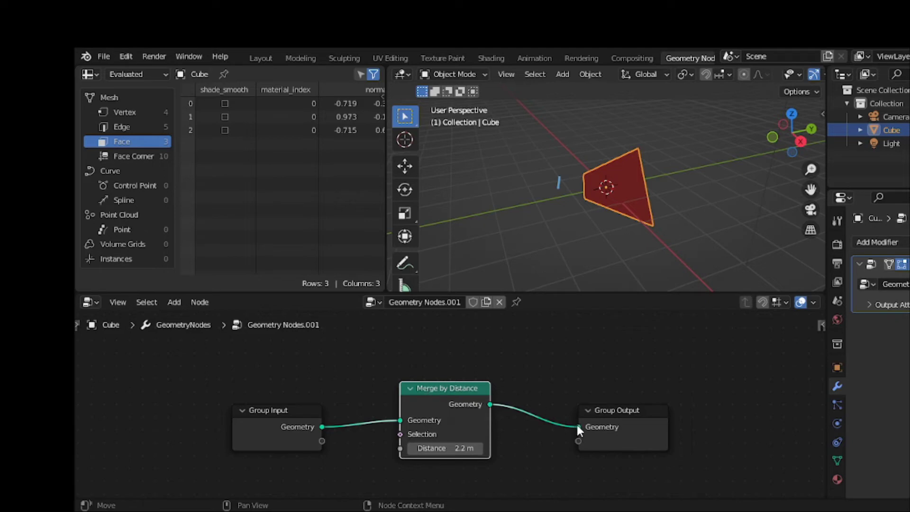
# - Disconnect the Merge by Distance node from Group Output and unlink the node tree from the cube
pyautogui.moveTo(577, 425); pyautogui.dragTo(555, 393)
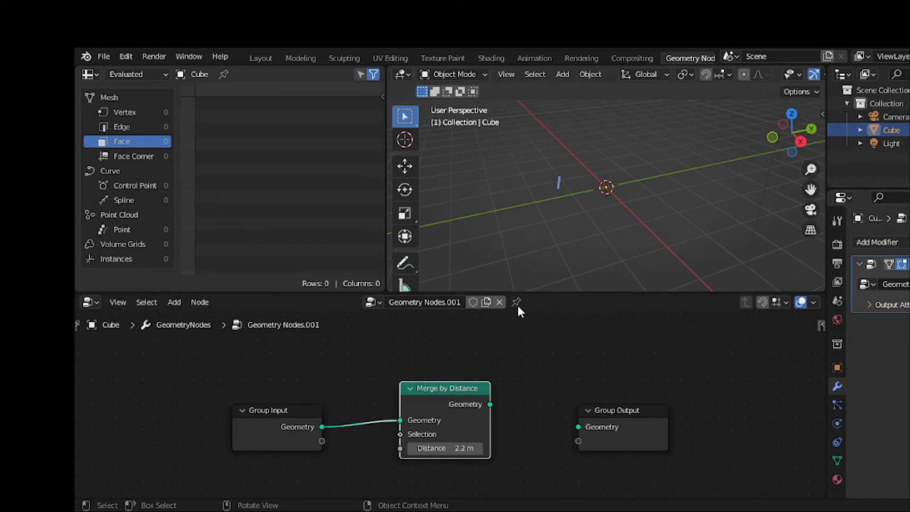
pyautogui.click(500, 301)
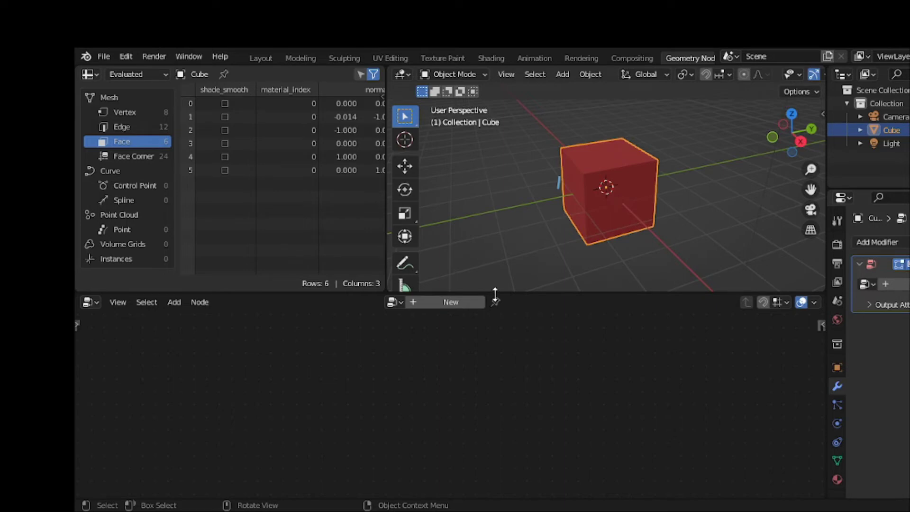
# - Create another node tree, break its link into Group Output, and remove the Geometry Nodes modifier from the cube
pyautogui.click(445, 308)
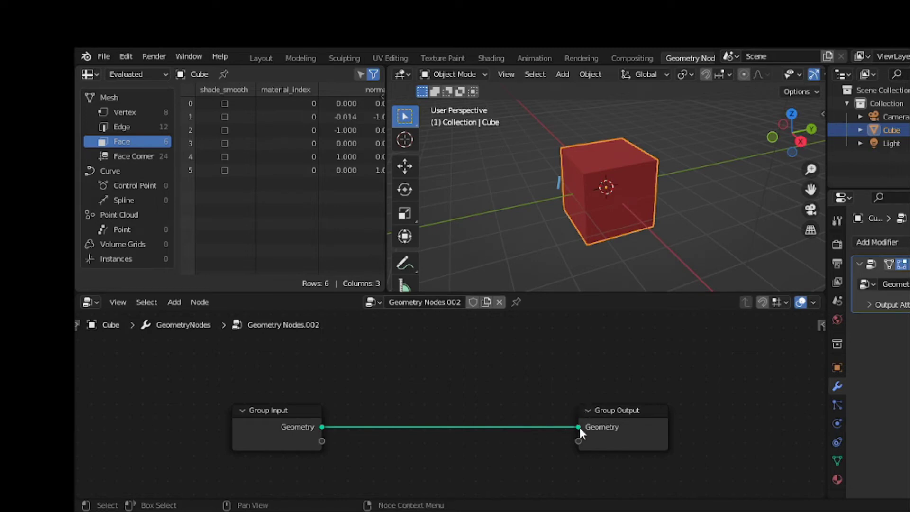
pyautogui.moveTo(579, 426); pyautogui.dragTo(582, 395)
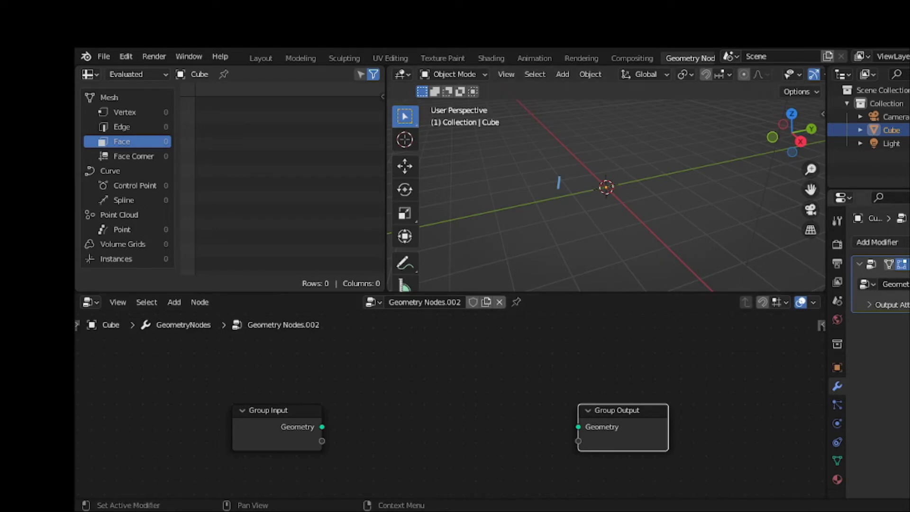
pyautogui.hotkey('ctrl', 'x')
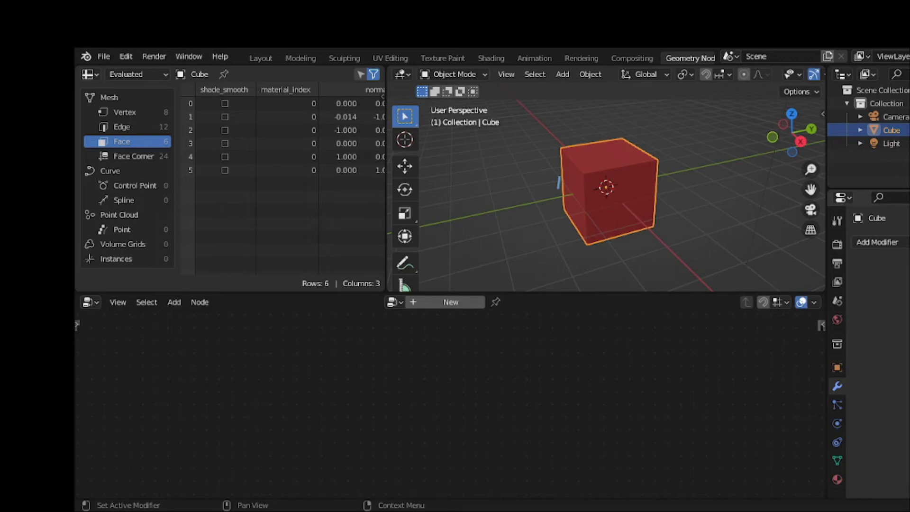
# - Create a fresh geometry node tree on the cube and view the list of available modifiers without adding one
pyautogui.click(451, 301)
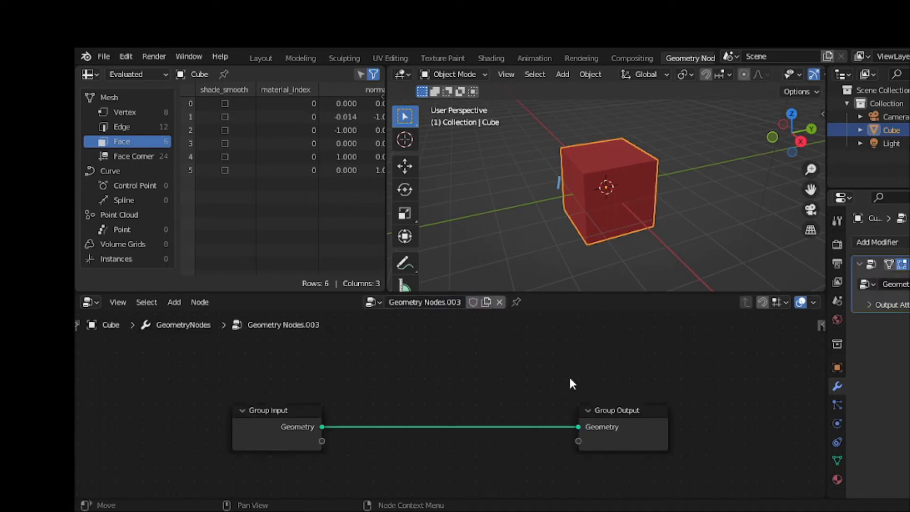
pyautogui.scroll(1, 500, 377)
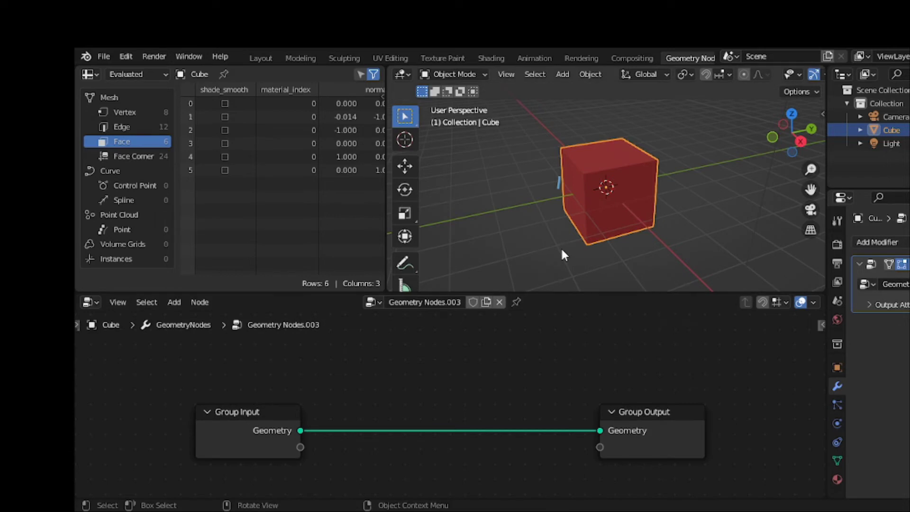
pyautogui.click(900, 242)
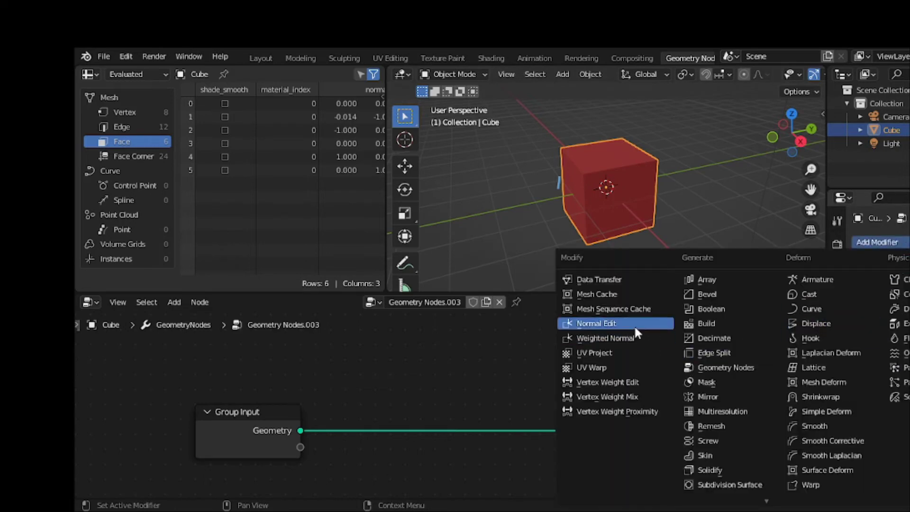
# - In Edit Mode, subdivide all the cube's faces with 30 cuts and deselect the mesh
pyautogui.click(453, 74)
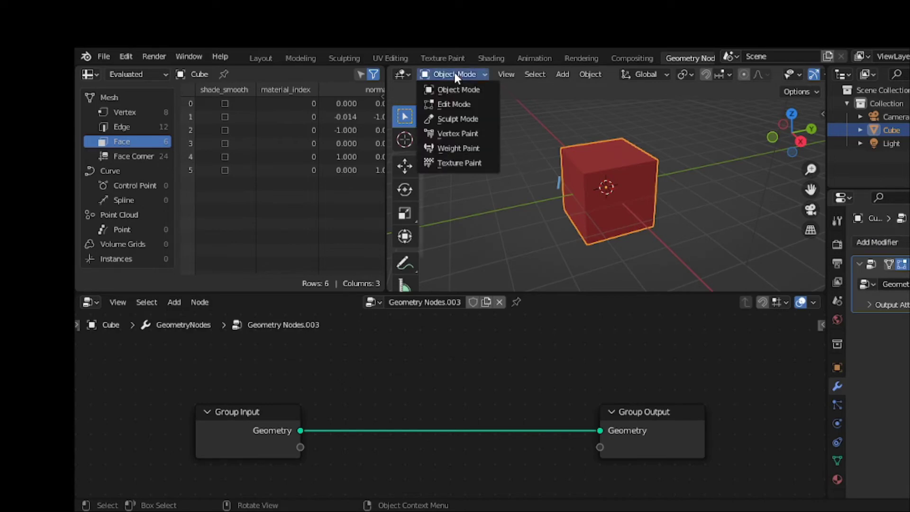
pyautogui.click(463, 104)
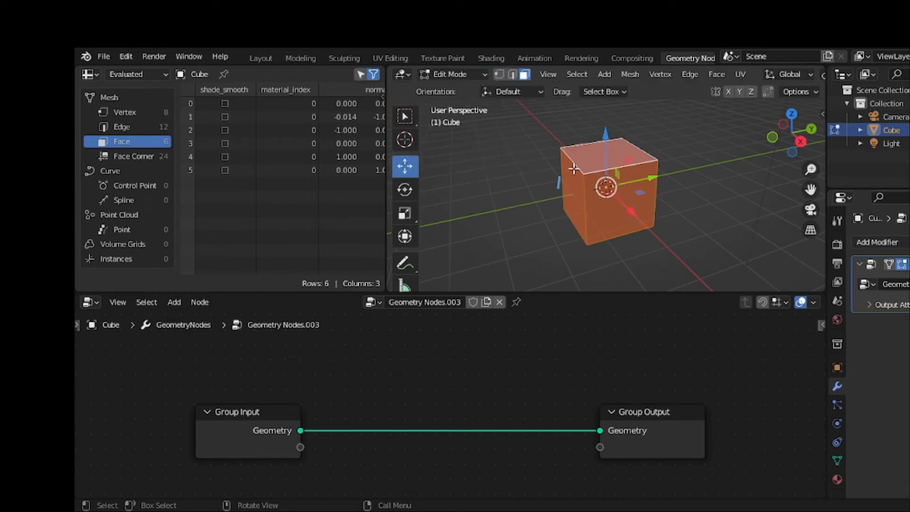
pyautogui.rightClick(587, 140)
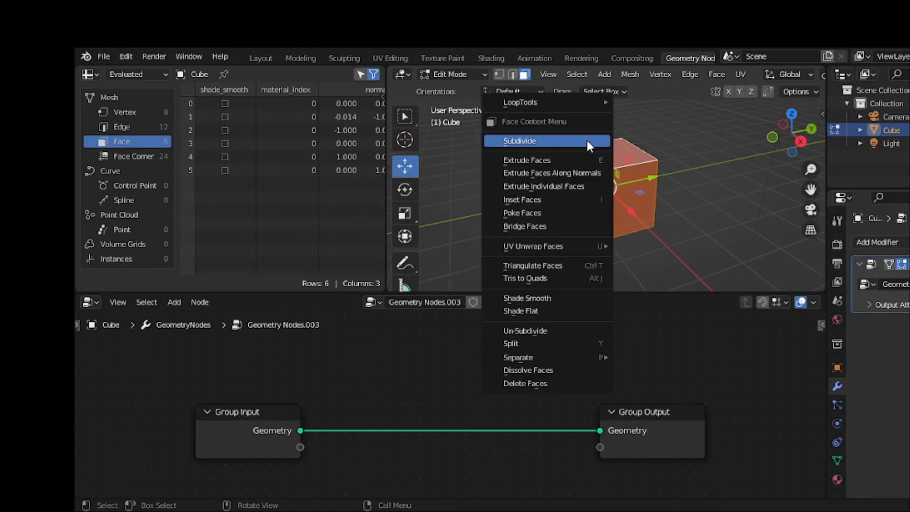
pyautogui.click(586, 140)
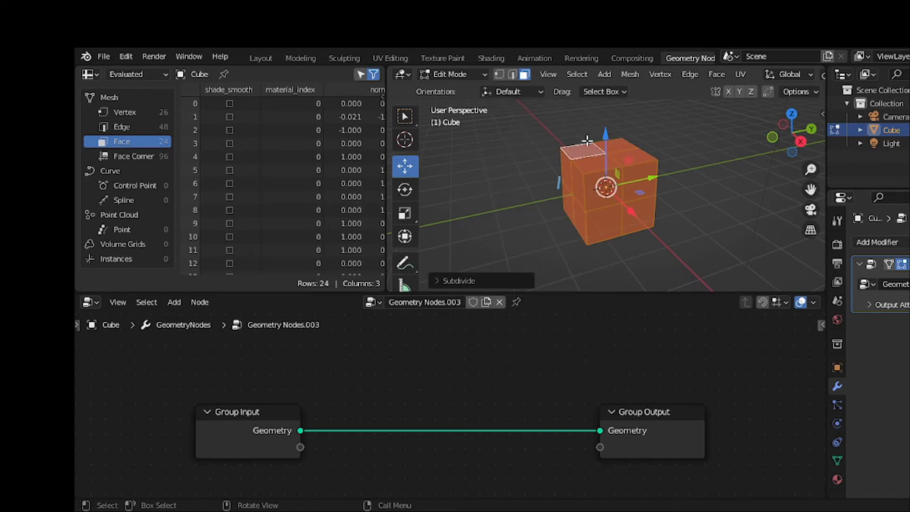
pyautogui.click(445, 277)
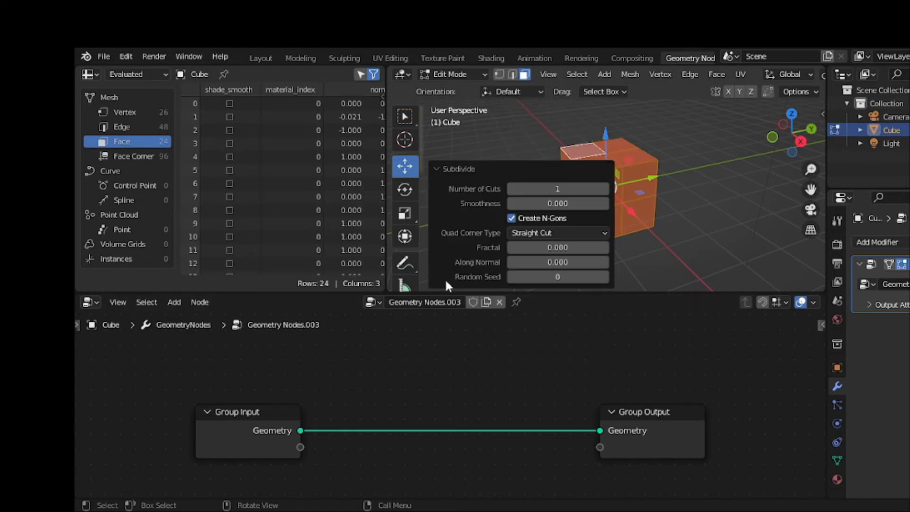
pyautogui.click(567, 188)
pyautogui.write('30')
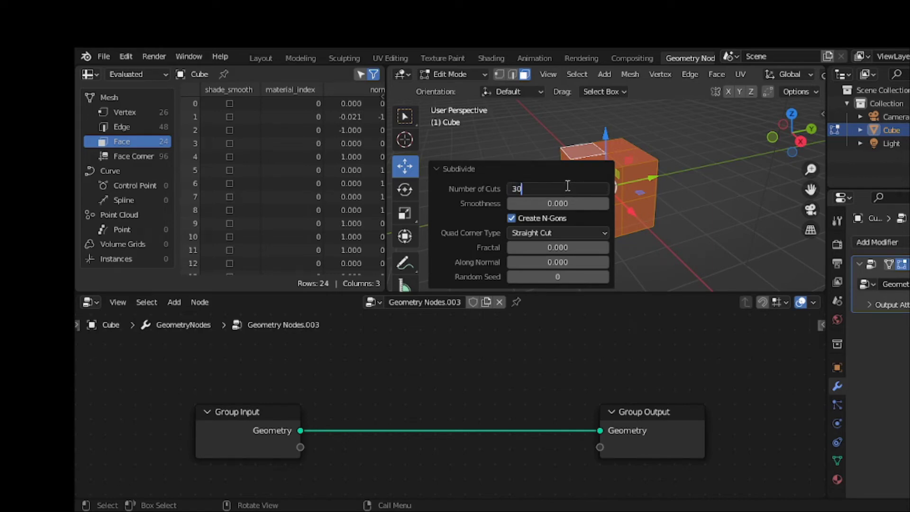
pyautogui.press('Return')
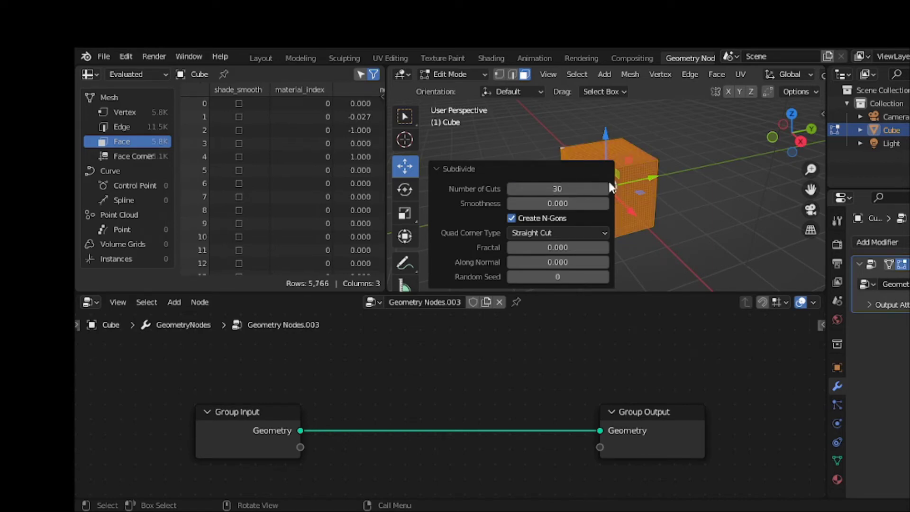
pyautogui.click(705, 191)
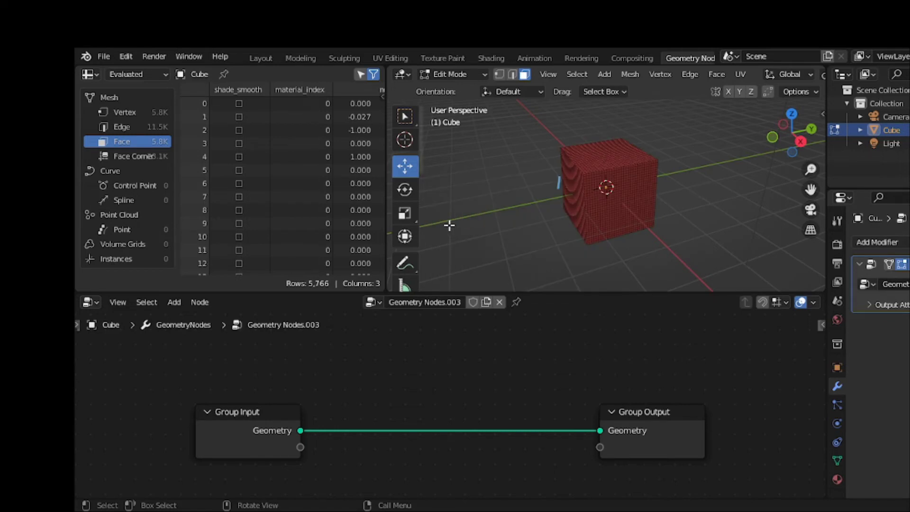
# - Insert a Merge by Distance node between Group Input and Group Output for the subdivided cube
pyautogui.click(176, 301)
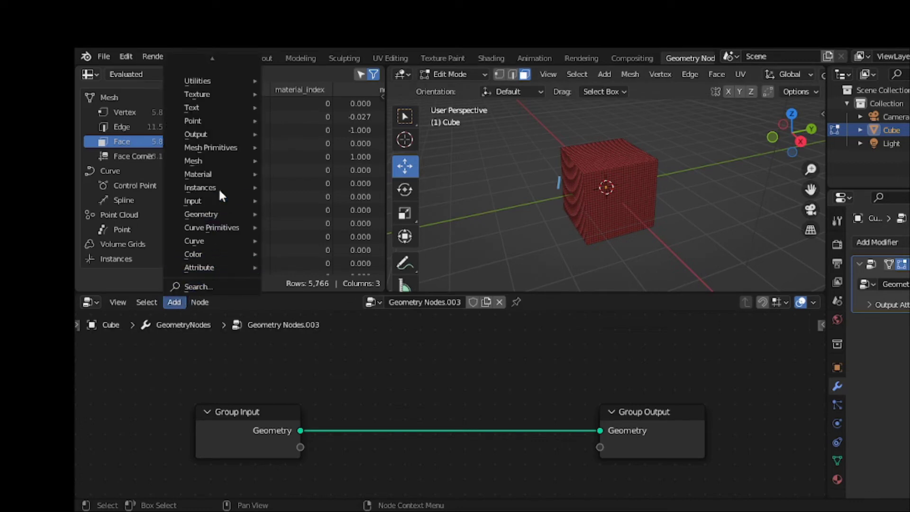
pyautogui.moveTo(221, 166)
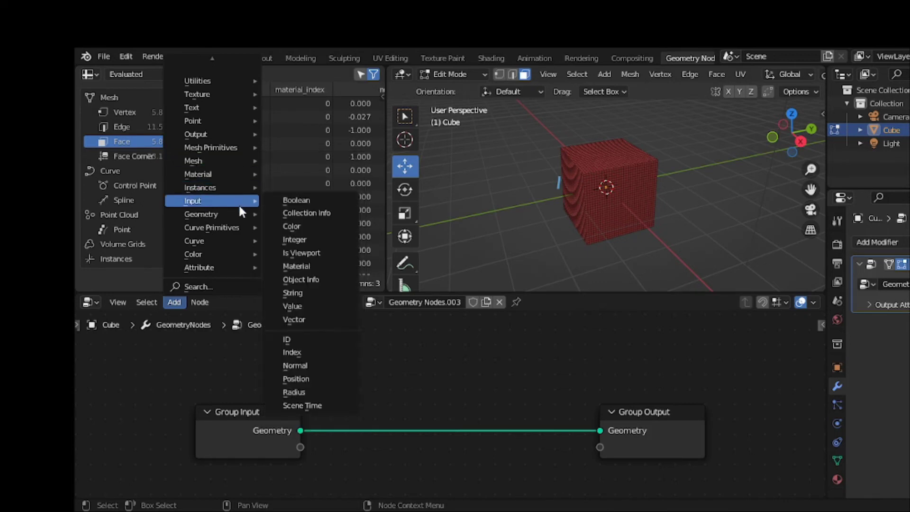
pyautogui.moveTo(235, 210)
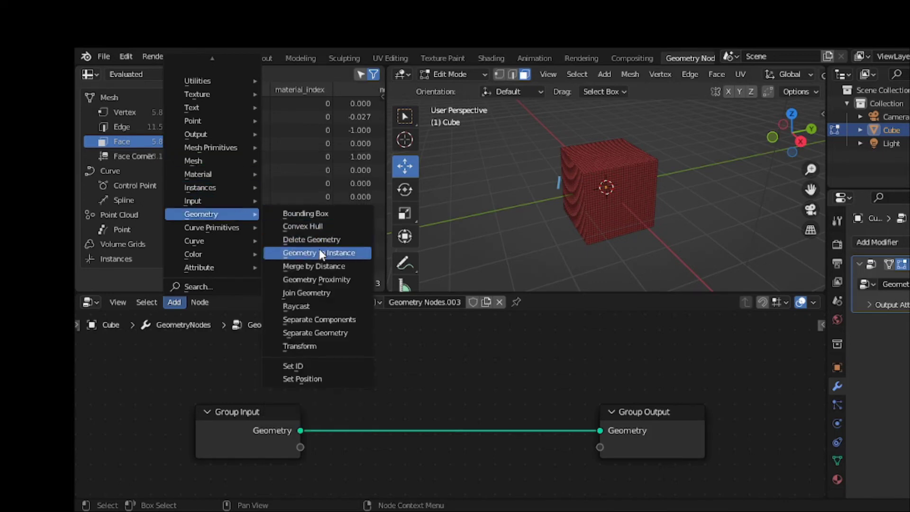
pyautogui.click(318, 265)
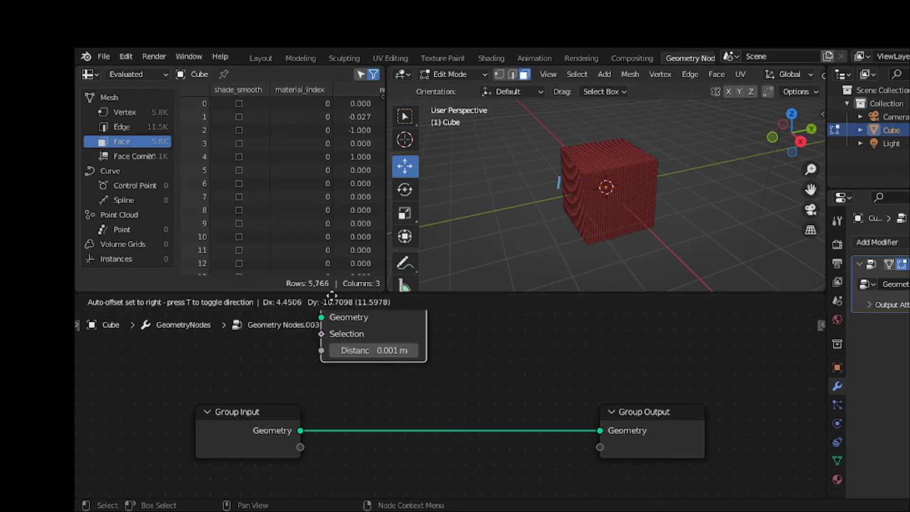
pyautogui.click(400, 374)
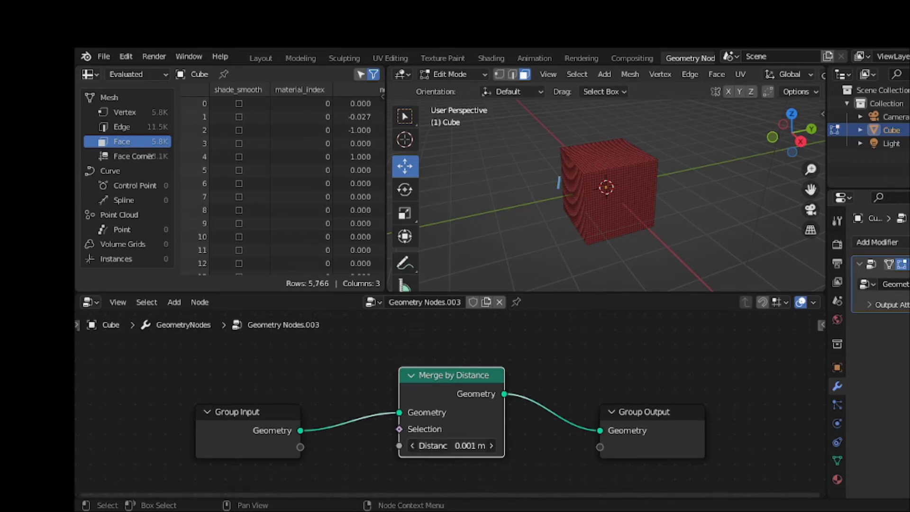
# - Raise the Merge by Distance node's distance to 0.101 m and on to 3.7 m
pyautogui.moveTo(452, 445); pyautogui.dragTo(475, 446)
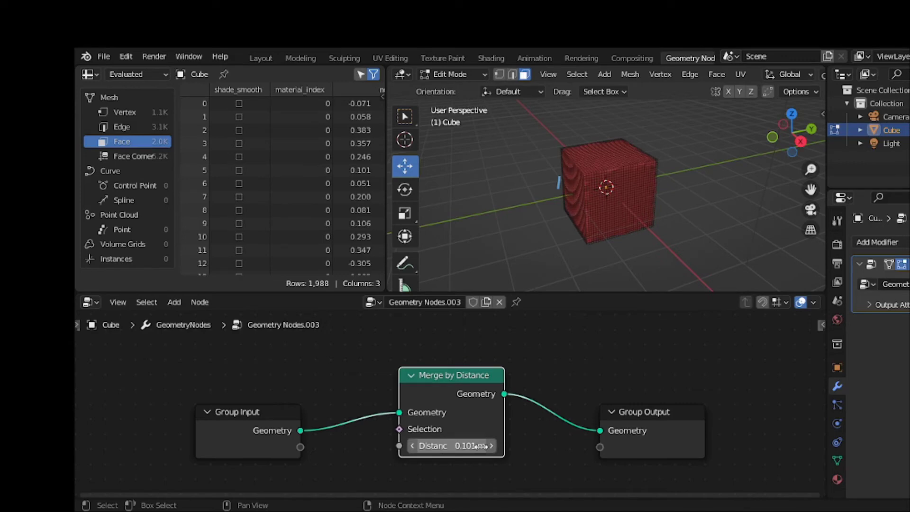
pyautogui.moveTo(475, 445)
pyautogui.mouseDown()
pyautogui.moveTo(462, 446)
pyautogui.moveTo(483, 445)
pyautogui.mouseUp()
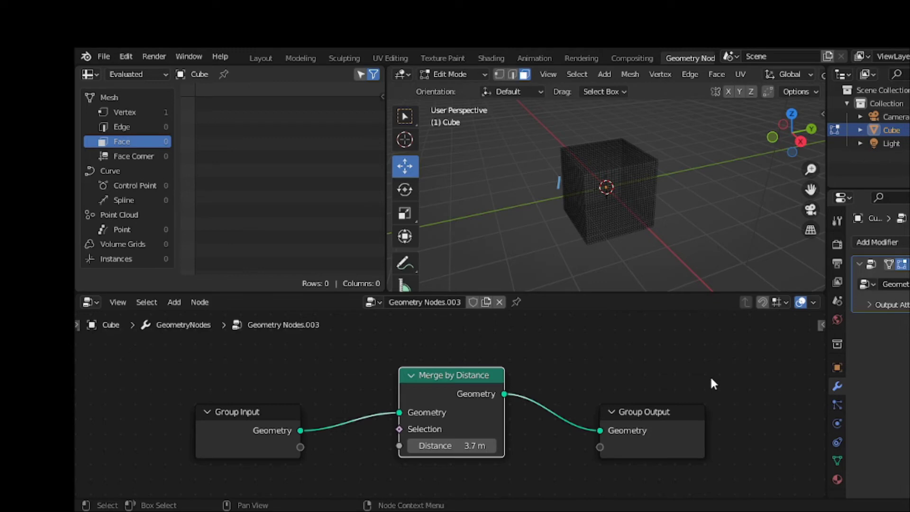
pyautogui.click(909, 264)
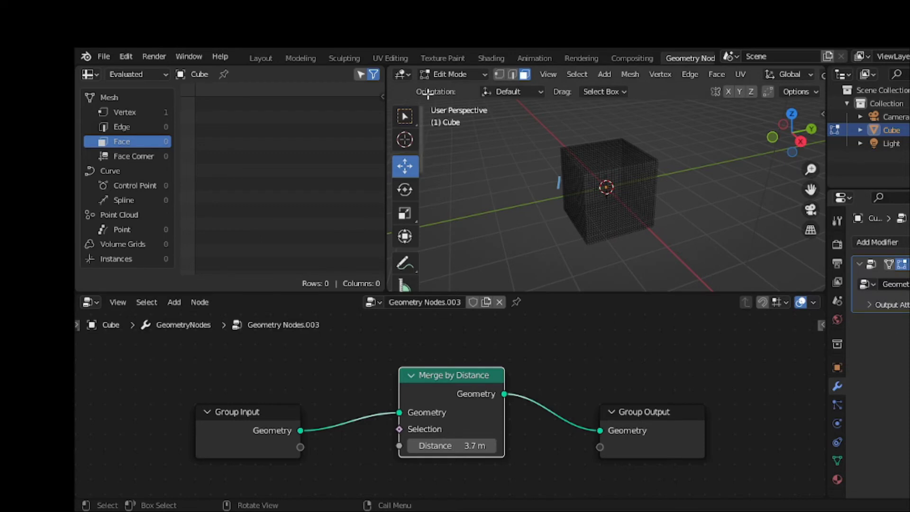
# - Return the cube to Object Mode and lower the Merge by Distance node's distance to 0.201 m before raising it to 3.701 m
pyautogui.click(450, 74)
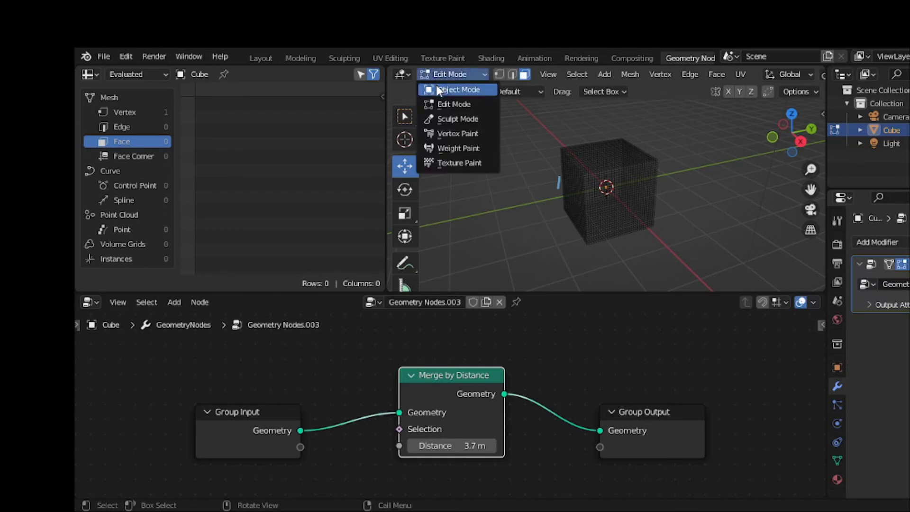
pyautogui.click(438, 89)
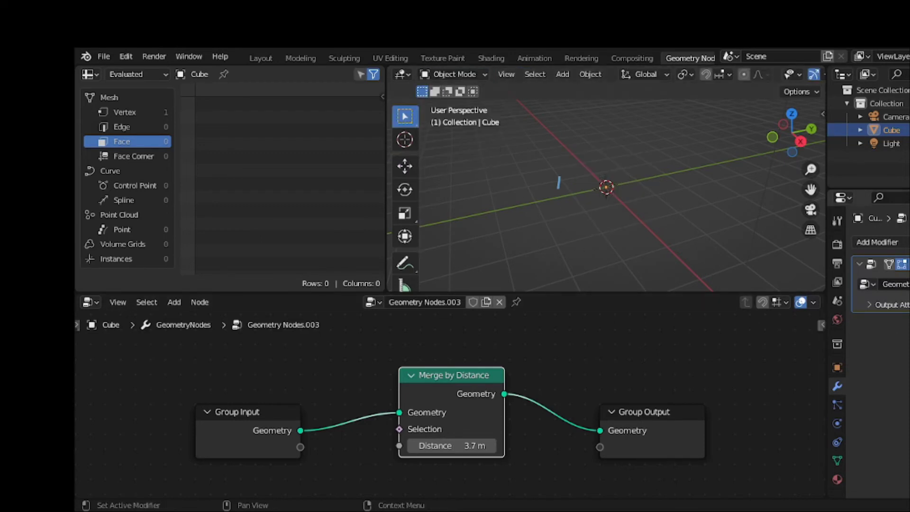
pyautogui.click(908, 264)
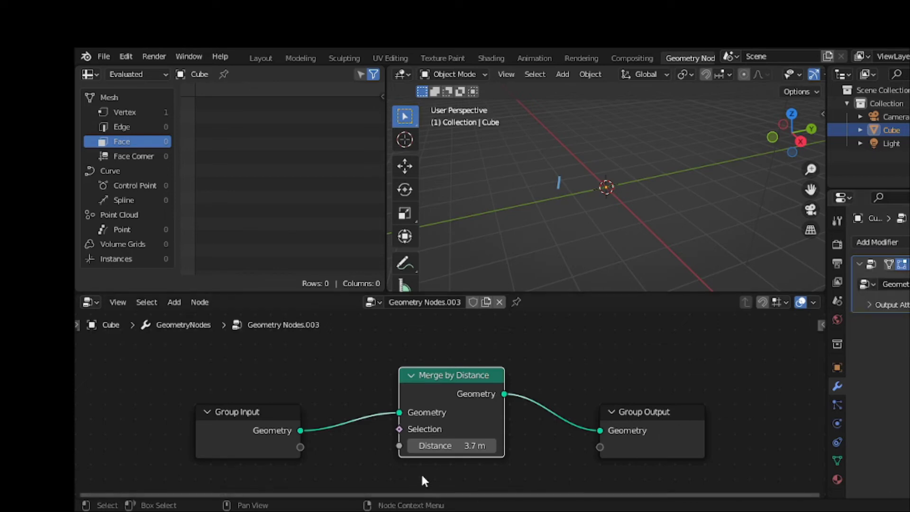
pyautogui.moveTo(478, 445); pyautogui.dragTo(391, 446)
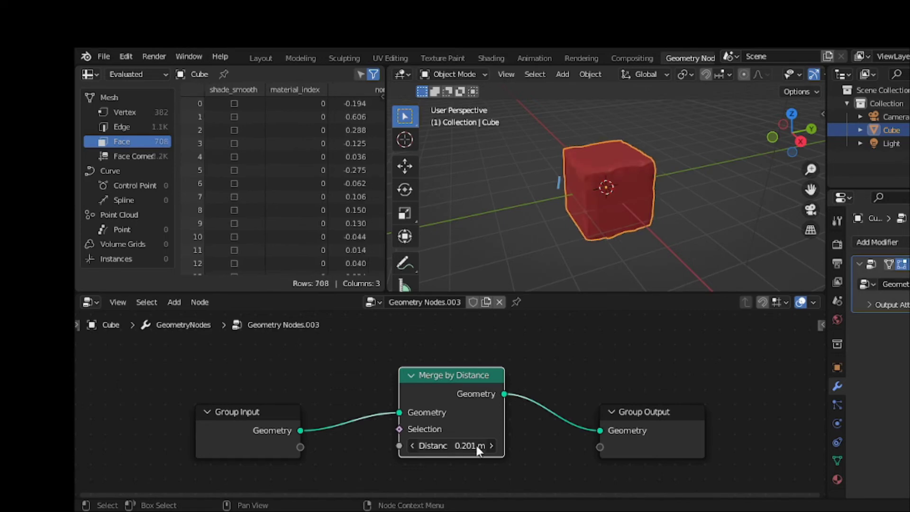
pyautogui.moveTo(476, 446); pyautogui.dragTo(492, 445)
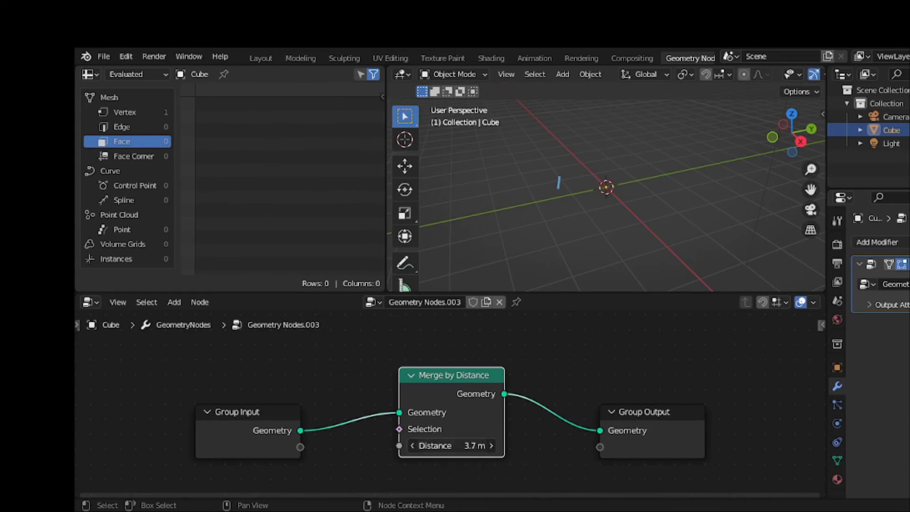
# - Reset the Merge by Distance node's distance to 0 m and raise it to 1.4 m
pyautogui.doubleClick(468, 446)
pyautogui.moveTo(469, 446); pyautogui.dragTo(354, 437)
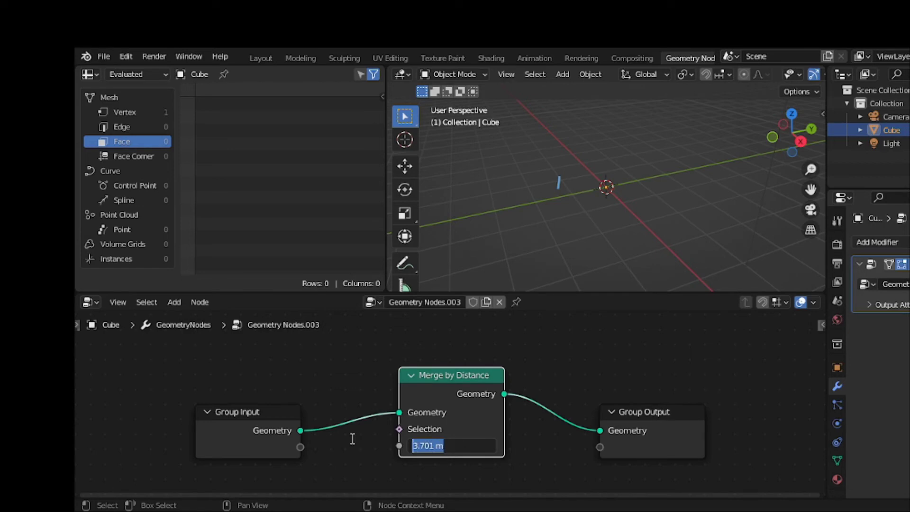
pyautogui.write('0')
pyautogui.press('Return')
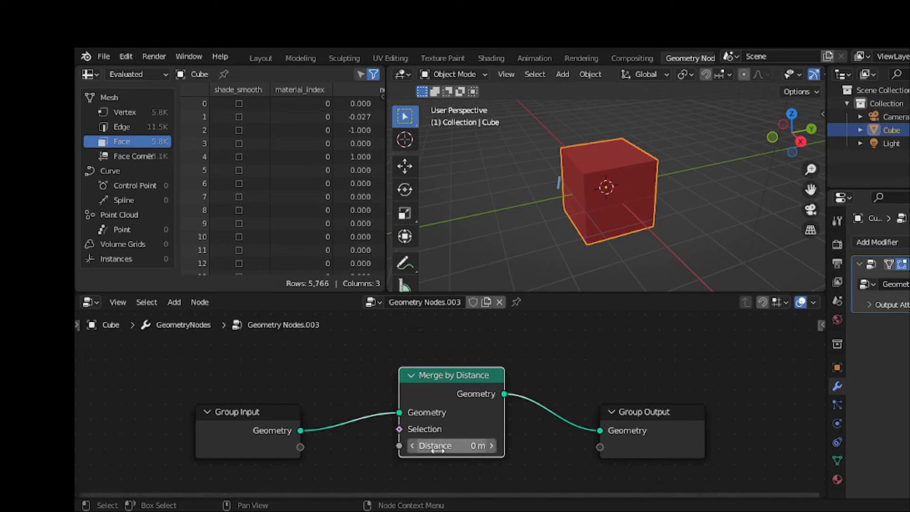
pyautogui.moveTo(450, 445)
pyautogui.mouseDown()
pyautogui.moveTo(483, 446)
pyautogui.moveTo(435, 447)
pyautogui.mouseUp()
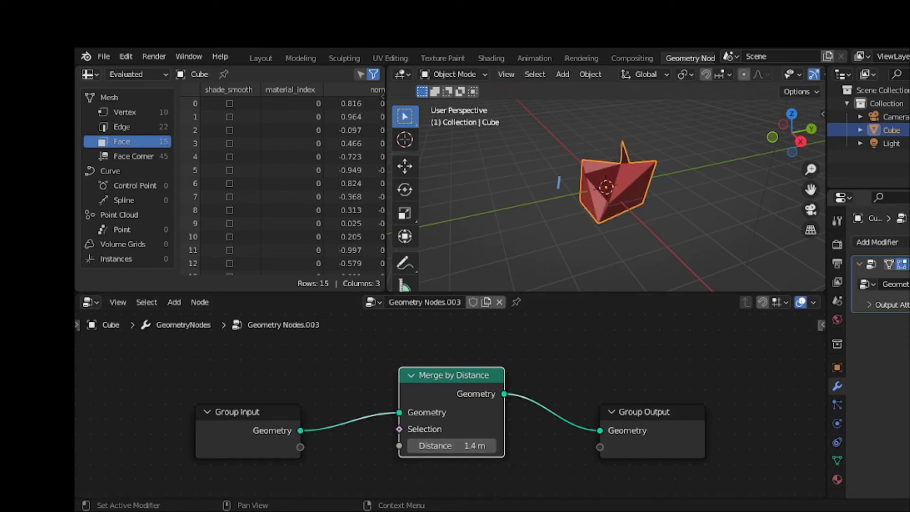
# - Compare the merged shape with the cube's original mesh in Edit Mode and return to Object Mode
pyautogui.click(438, 75)
pyautogui.click(441, 104)
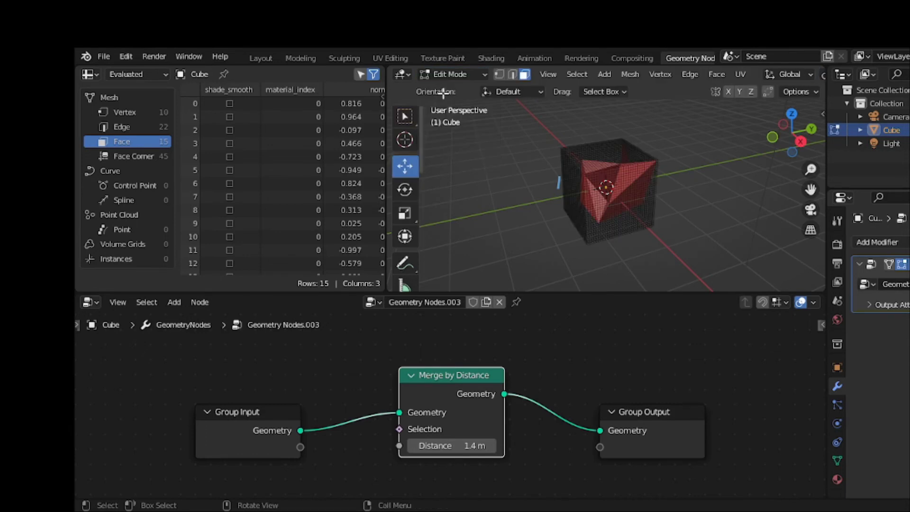
pyautogui.click(449, 78)
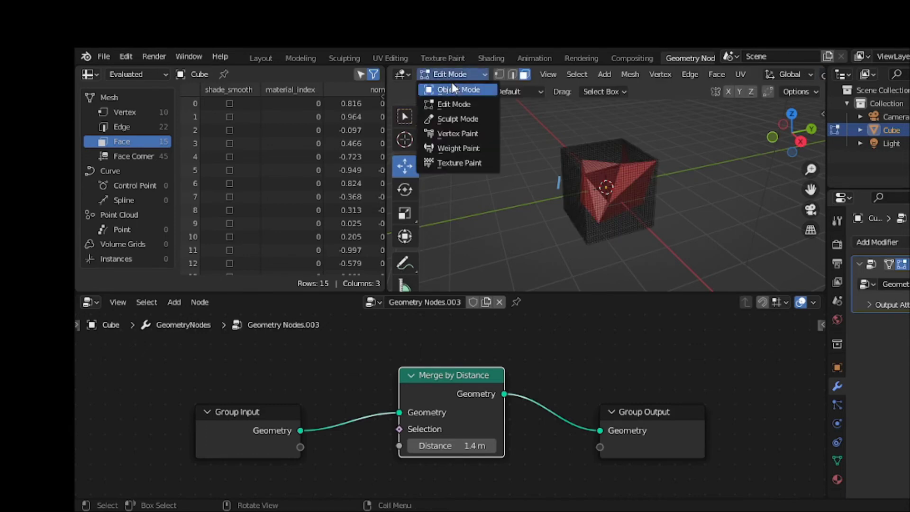
pyautogui.click(453, 90)
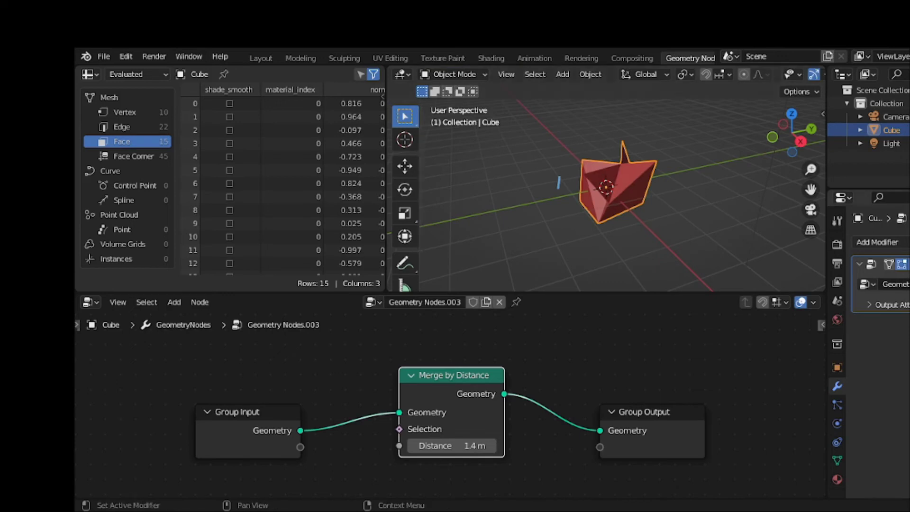
# - Apply the Geometry Nodes modifier, check the resulting mesh in Edit Mode, and undo the application
pyautogui.click(909, 264)
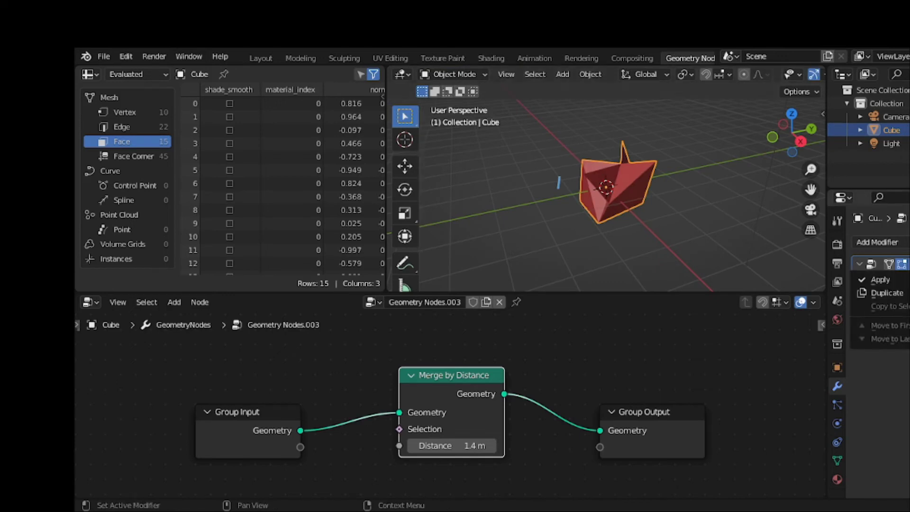
pyautogui.click(904, 280)
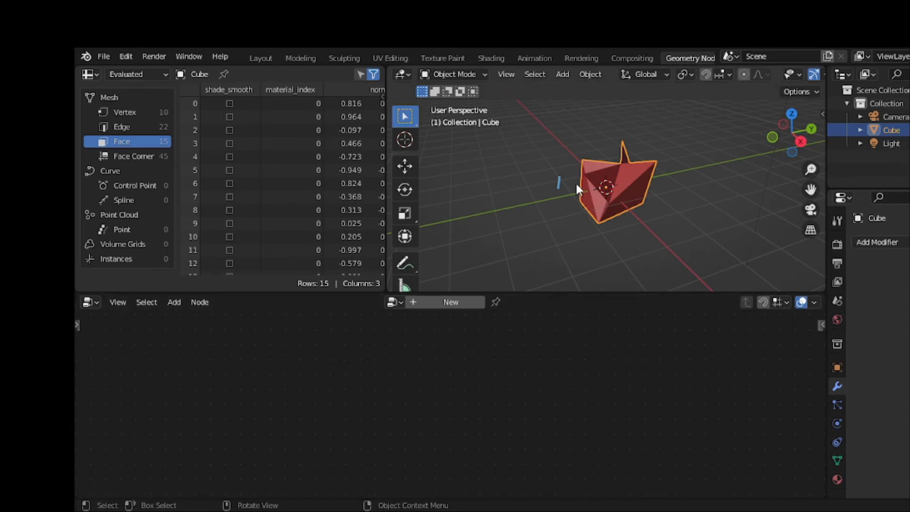
pyautogui.click(450, 74)
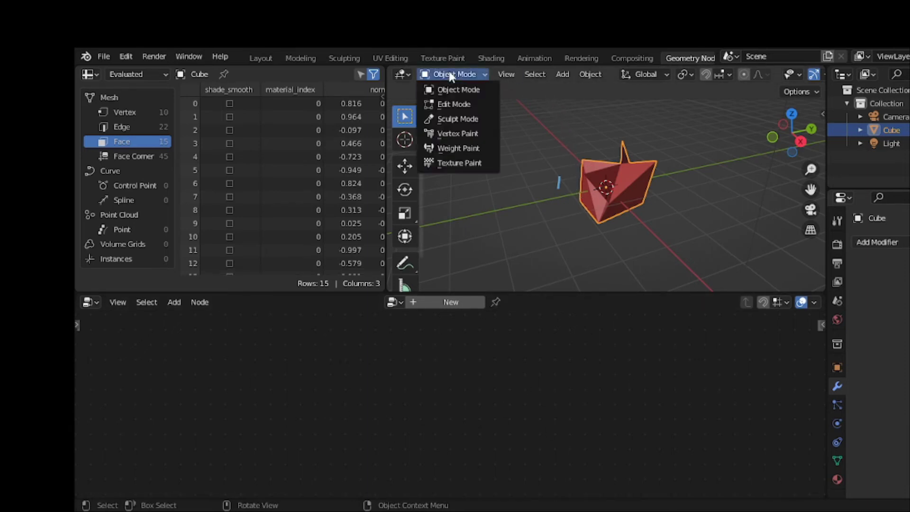
pyautogui.click(445, 101)
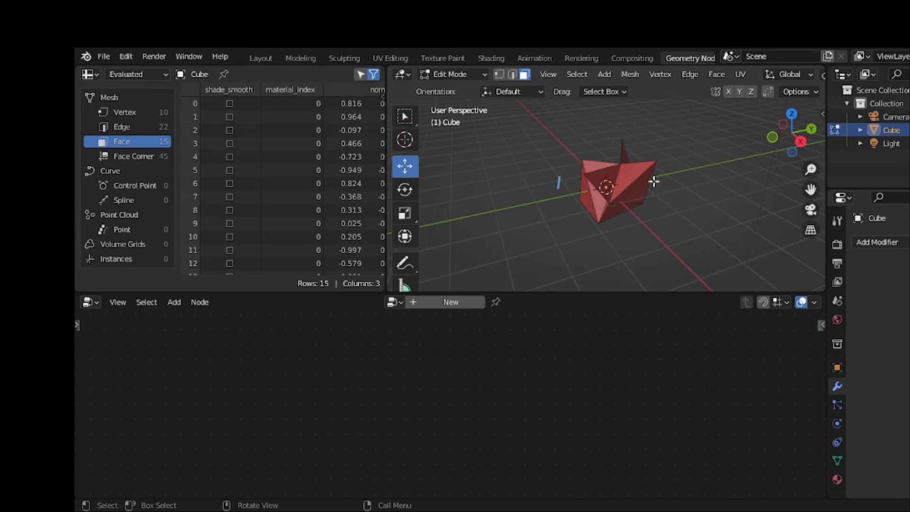
pyautogui.press('Tab')
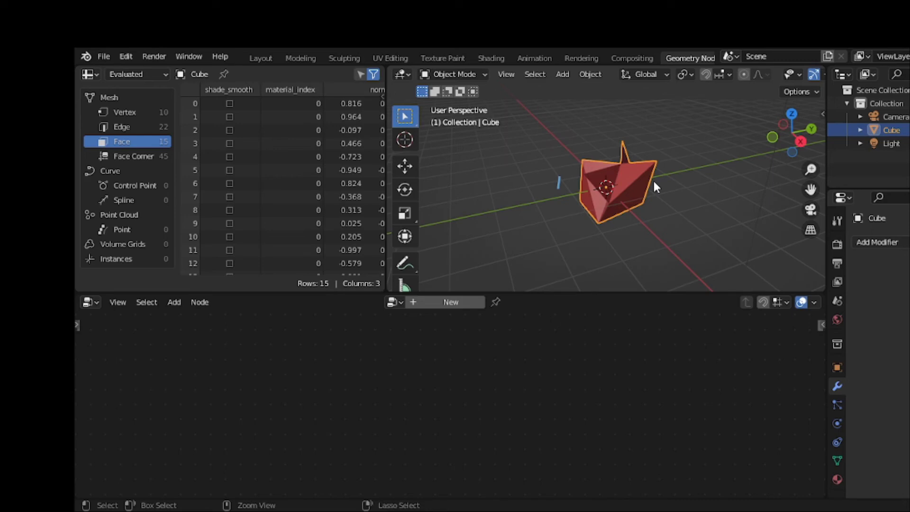
pyautogui.hotkey('ctrl', 'z')
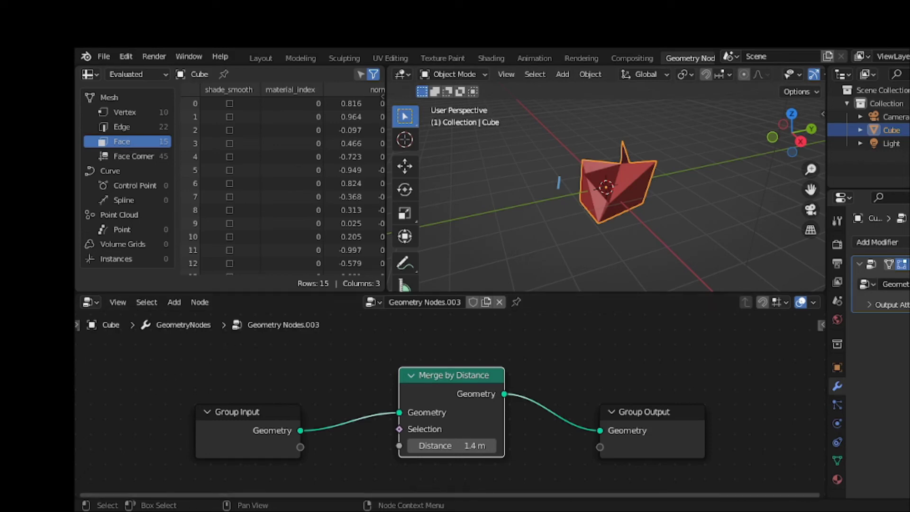
# - Set the Merge by Distance node's distance to 0.9 m and check the result against the original mesh in Edit Mode
pyautogui.moveTo(445, 444)
pyautogui.mouseDown()
pyautogui.moveTo(461, 445)
pyautogui.moveTo(443, 445)
pyautogui.mouseUp()
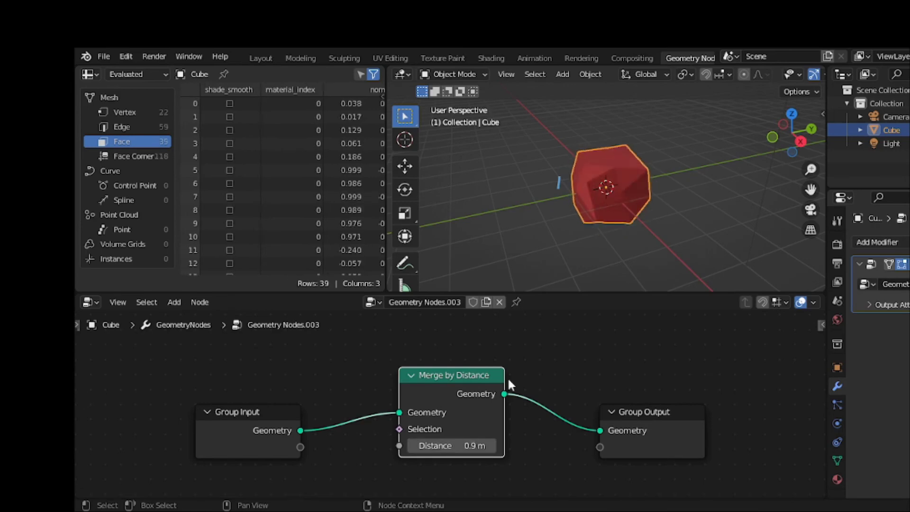
pyautogui.click(465, 75)
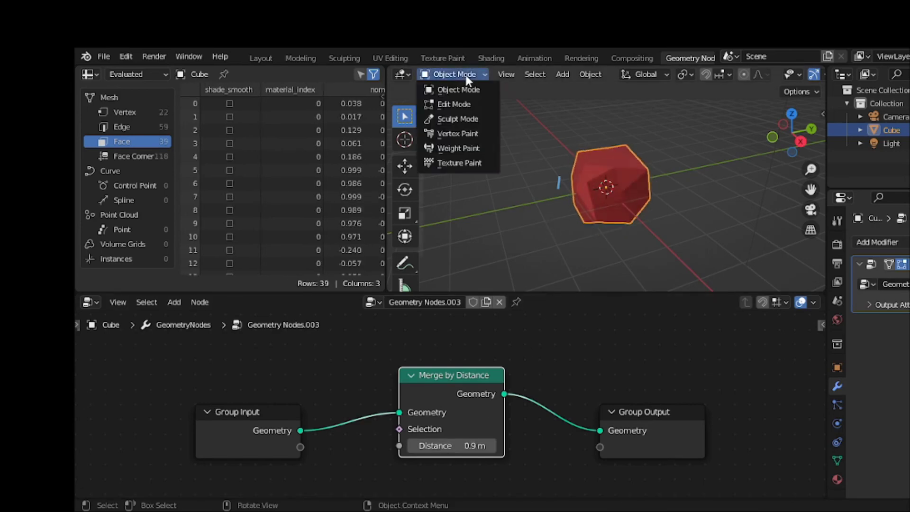
pyautogui.click(473, 105)
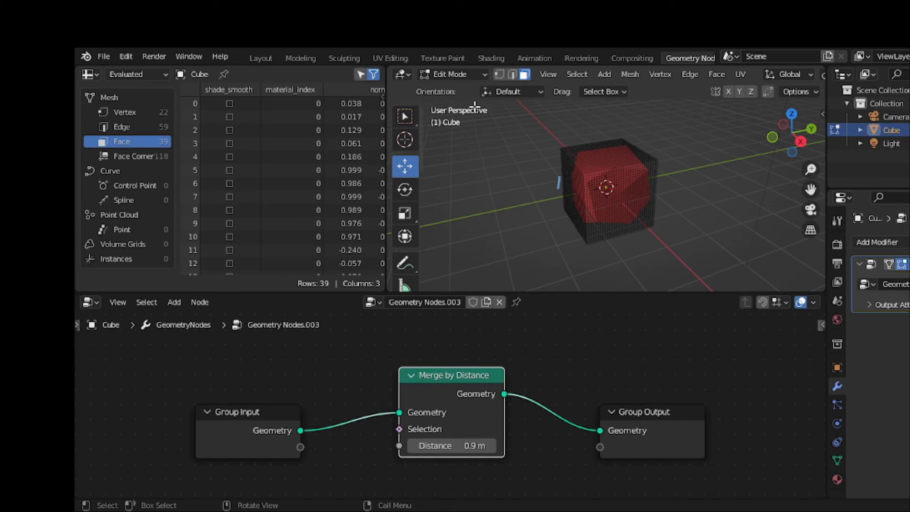
pyautogui.click(462, 74)
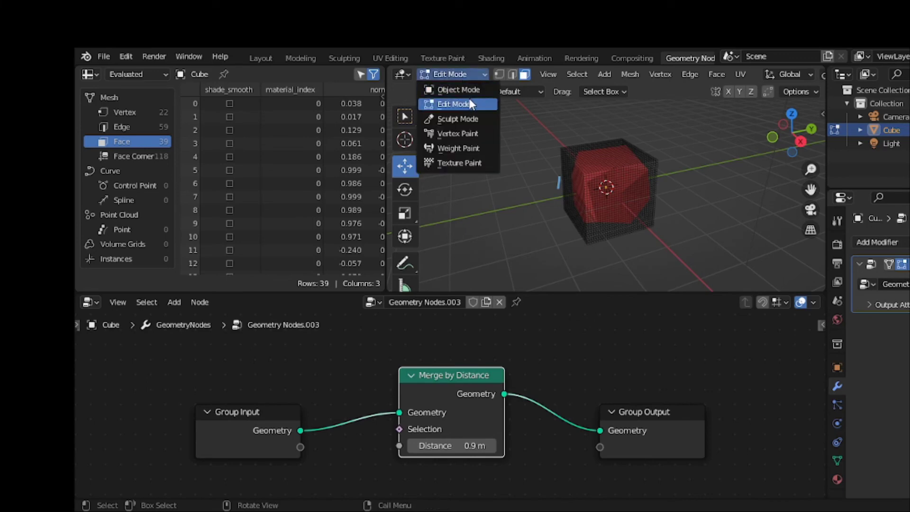
pyautogui.click(470, 92)
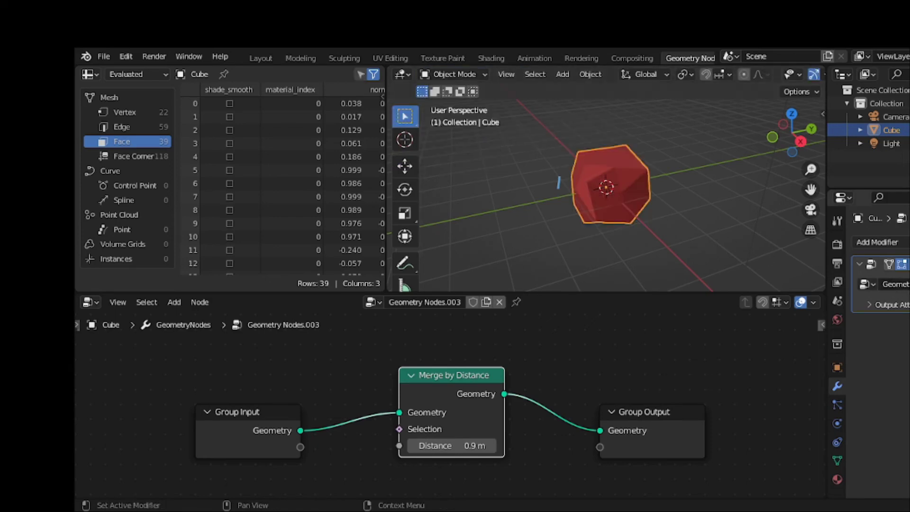
# - Examine the merged shape inside the original subdivided mesh from another angle in Edit Mode and return to Object Mode
pyautogui.click(909, 264)
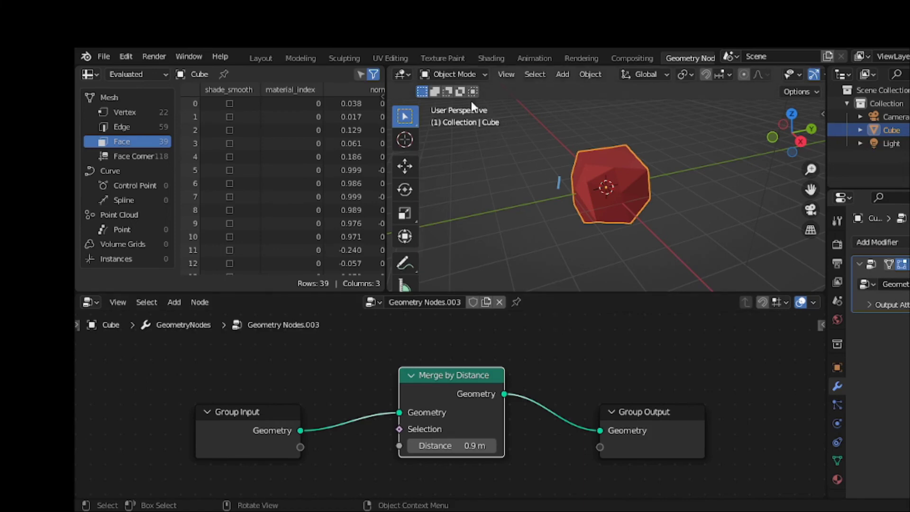
pyautogui.click(465, 74)
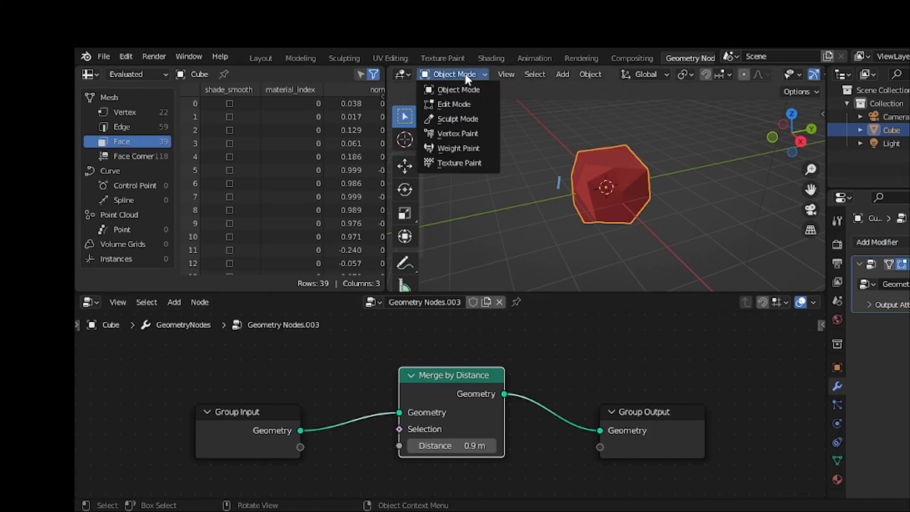
pyautogui.click(464, 100)
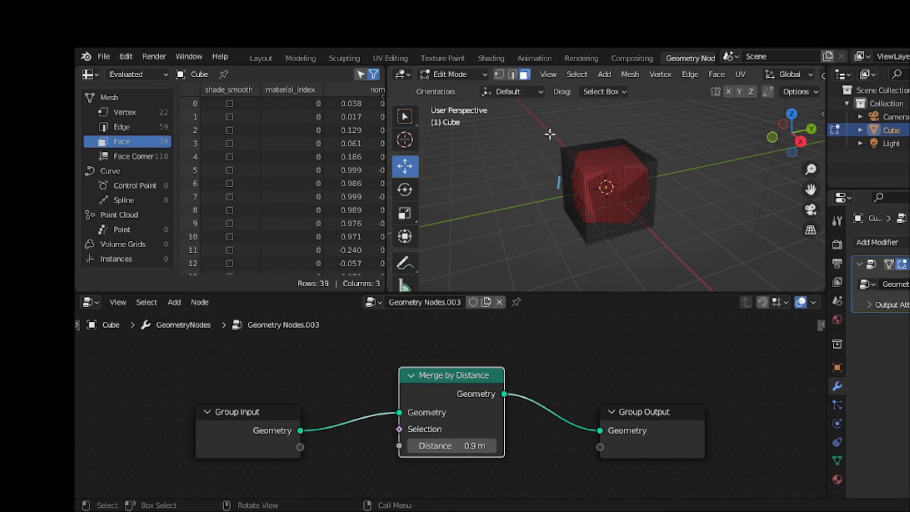
pyautogui.moveTo(619, 229); pyautogui.dragTo(748, 221, button='middle')
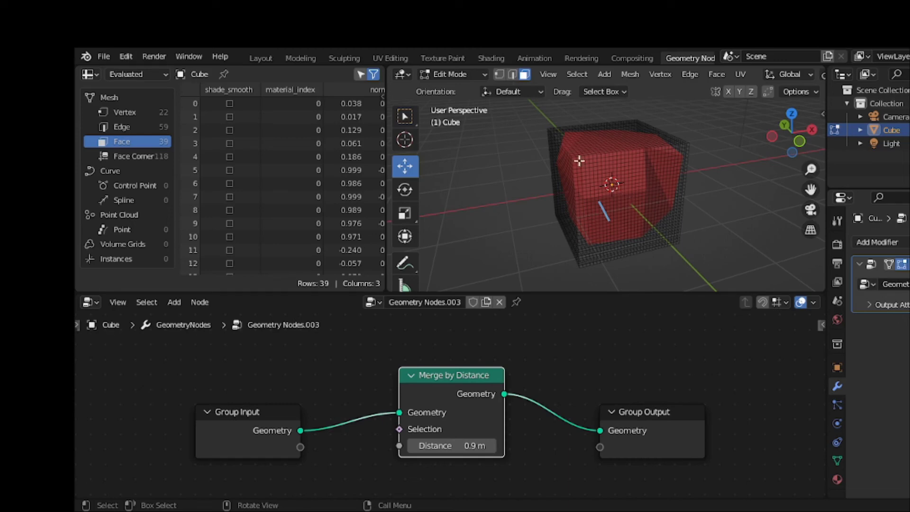
pyautogui.click(451, 75)
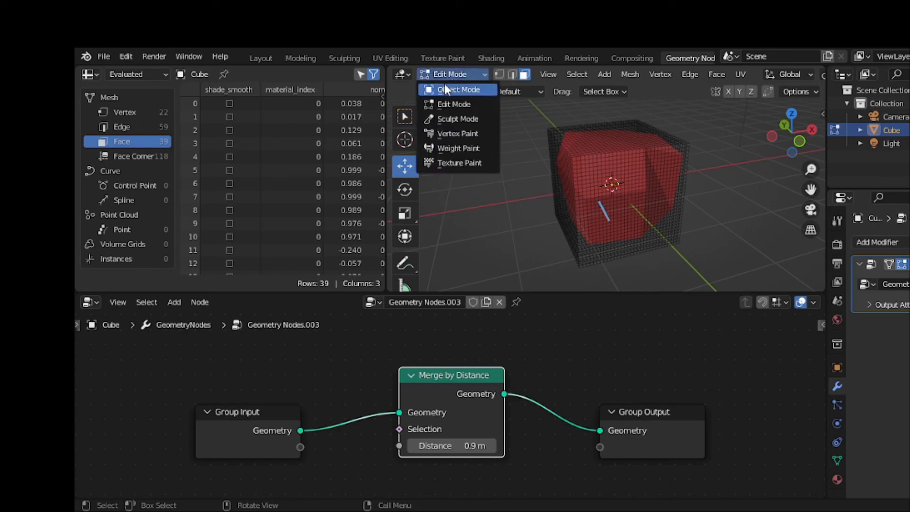
pyautogui.click(445, 90)
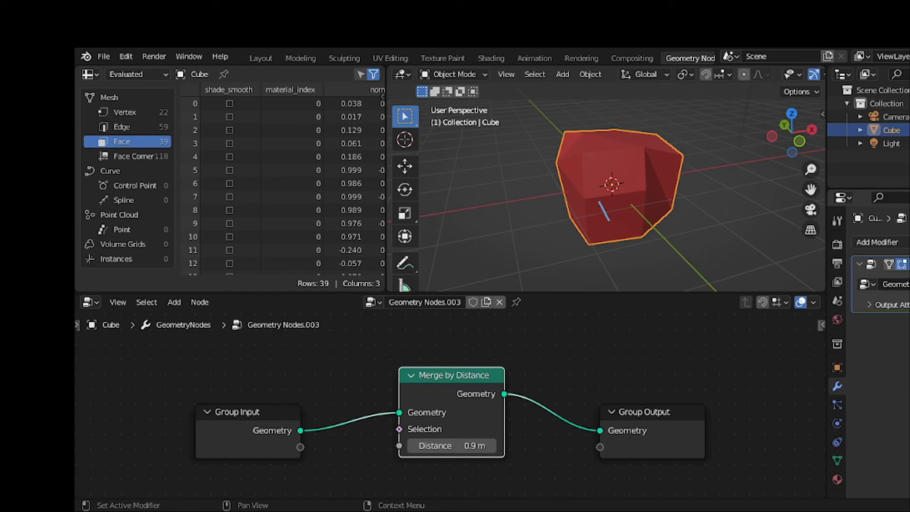
# - Remove the Geometry Nodes modifier from the cube and open the list of available modifiers
pyautogui.click(906, 264)
pyautogui.click(909, 263)
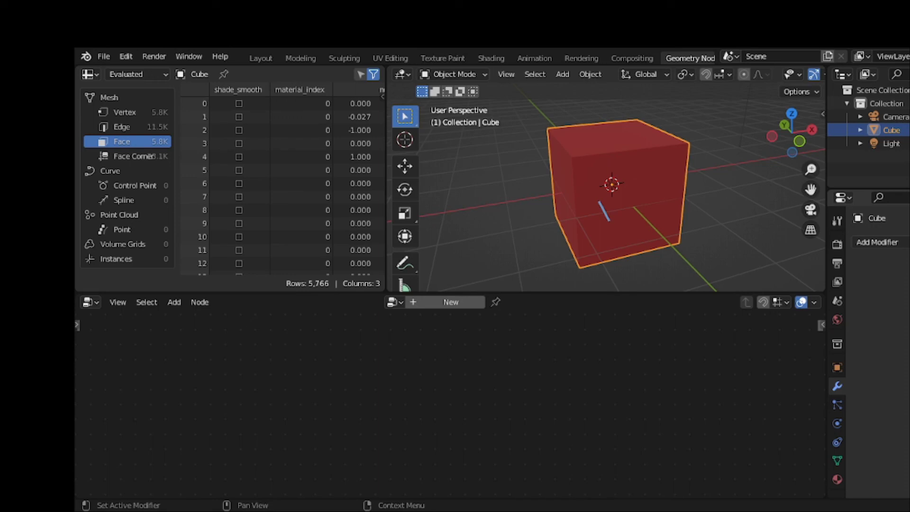
pyautogui.click(877, 242)
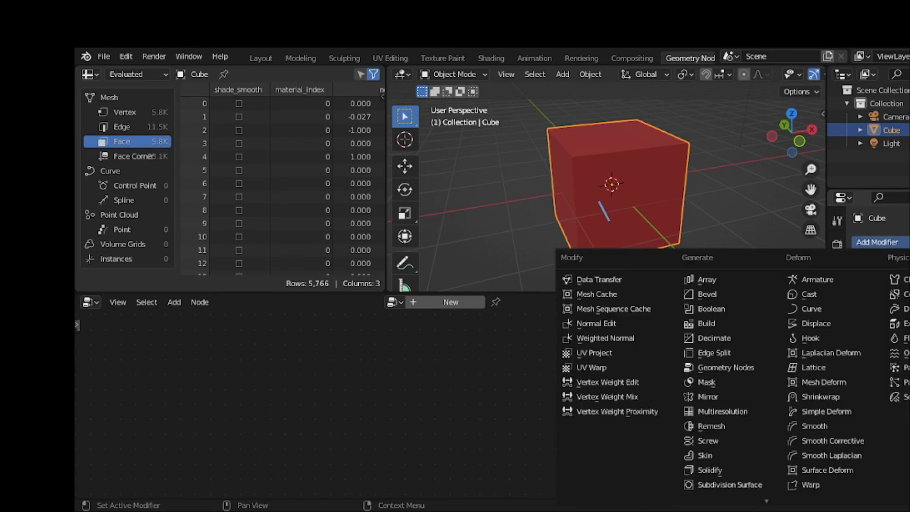